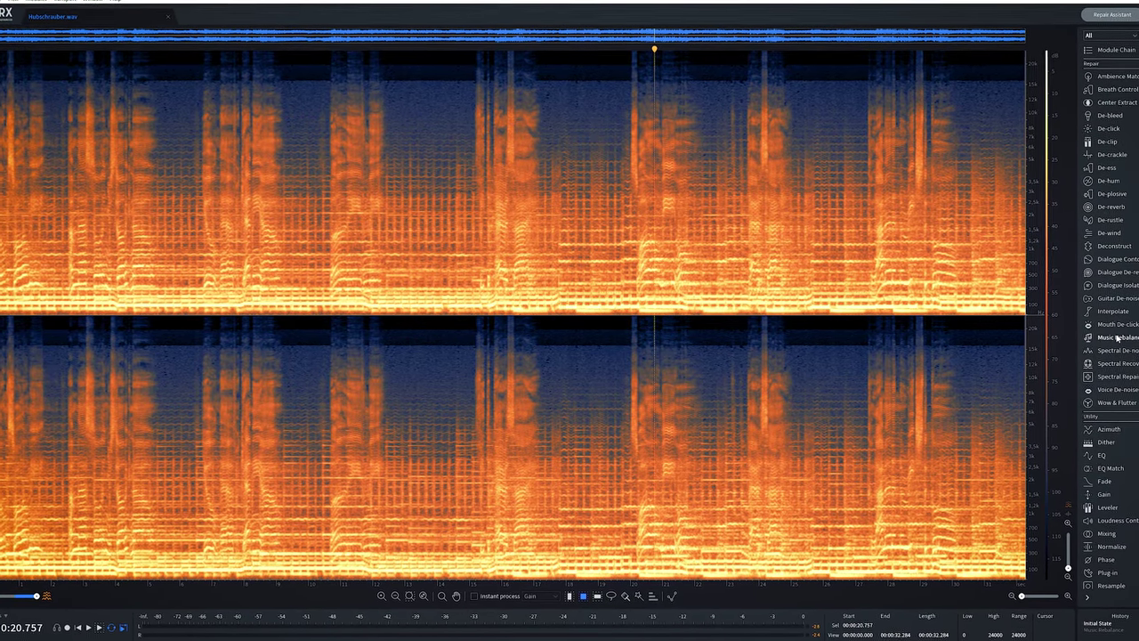
Step: Open the Music Rebalance stem separation module from the empty RX 8 start screen
{"action": "left_click", "coordinate": [1113, 337]}
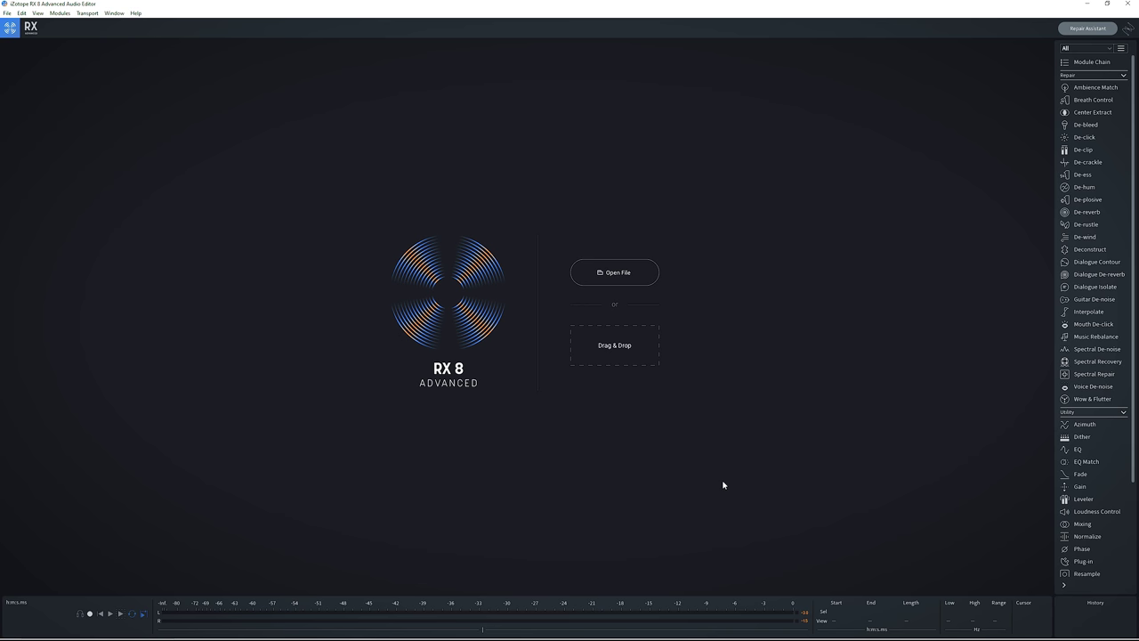
Step: Load Hubschrauber.wav and bring up the Music Rebalance module
{"action": "left_click", "coordinate": [627, 279]}
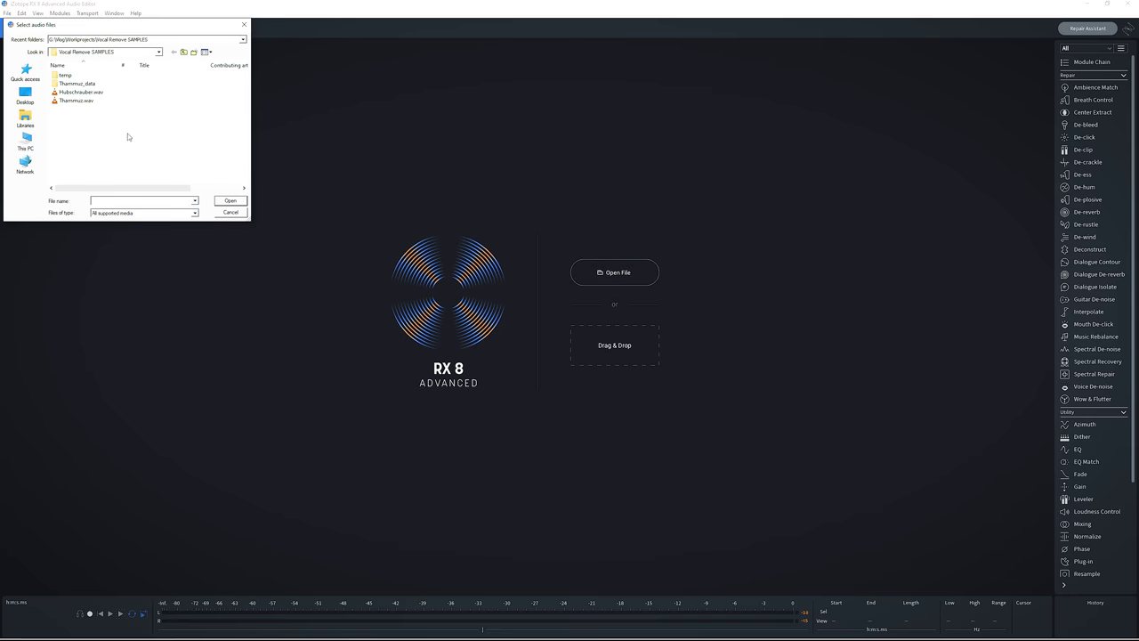
{"action": "left_click", "coordinate": [231, 201]}
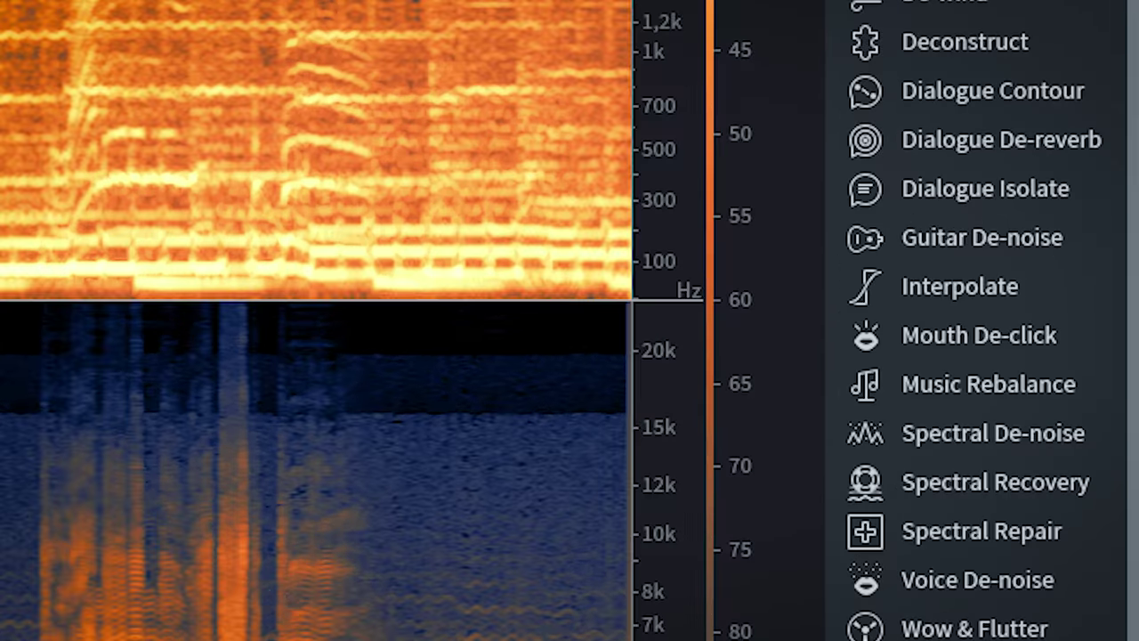
{"action": "left_click", "coordinate": [1014, 388]}
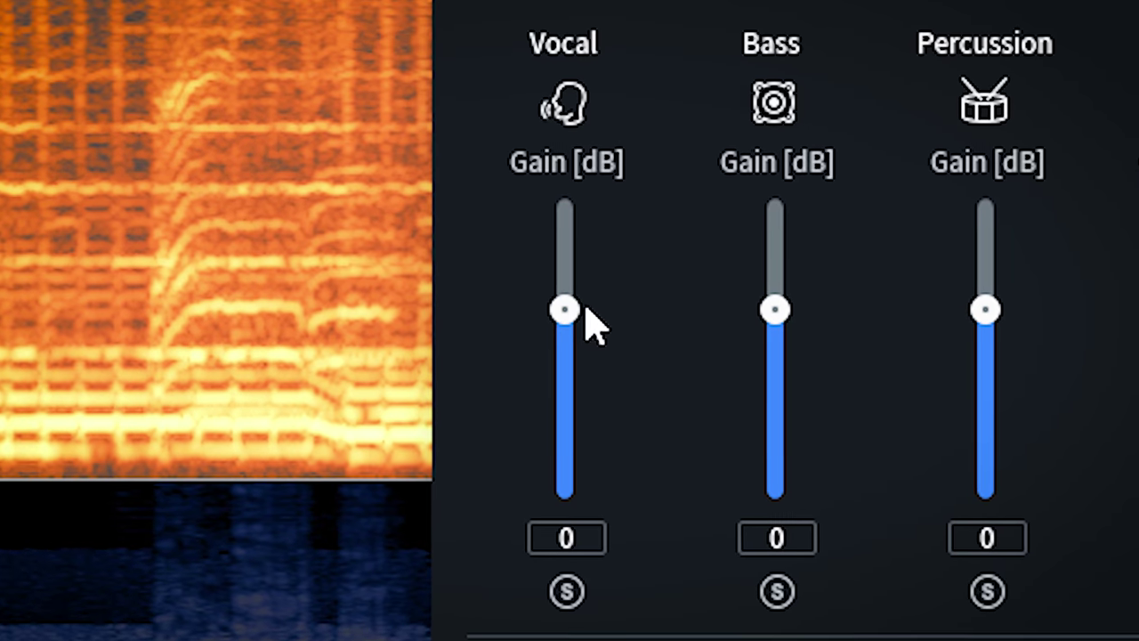
Step: Keep Vocal at 0, set Bass, Percussion and Other to -Inf, and select the whole song
{"action": "left_click_drag", "start_coordinate": [563, 302], "coordinate": [536, 522]}
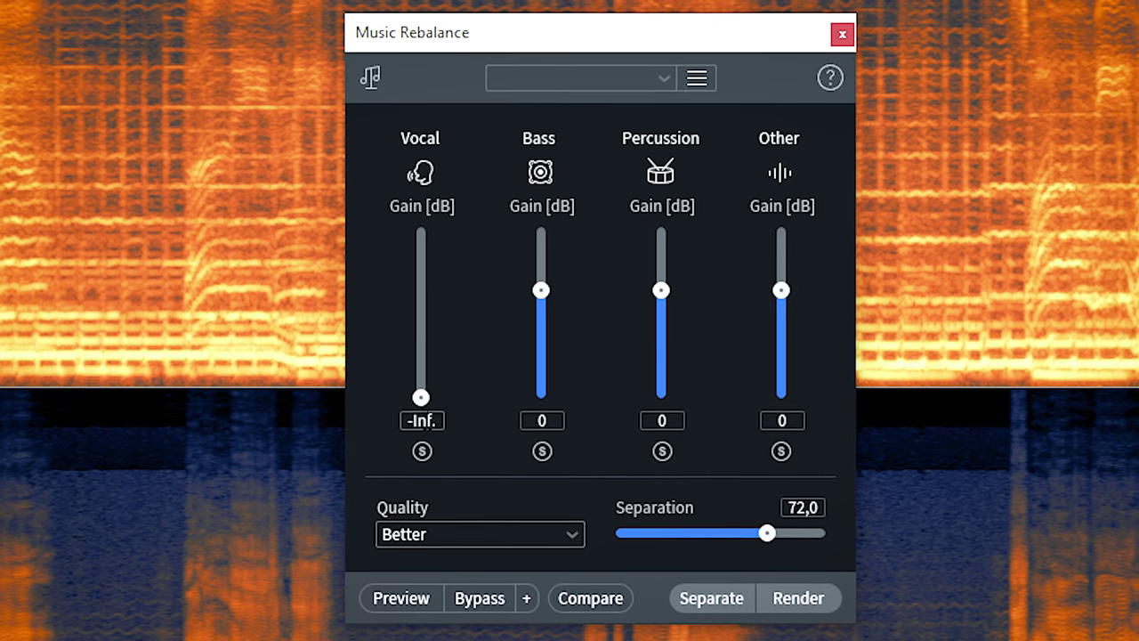
{"action": "left_click_drag", "start_coordinate": [420, 397], "coordinate": [425, 301]}
{"action": "left_click_drag", "start_coordinate": [544, 294], "coordinate": [544, 400]}
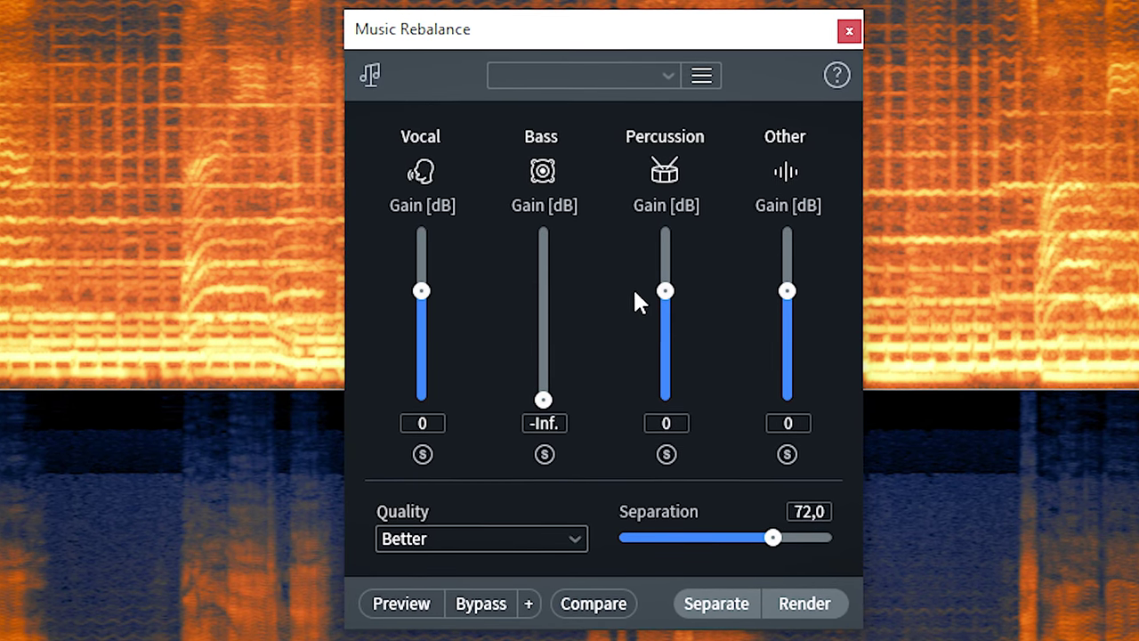
{"action": "left_click_drag", "start_coordinate": [663, 294], "coordinate": [664, 400]}
{"action": "left_click_drag", "start_coordinate": [790, 292], "coordinate": [794, 411]}
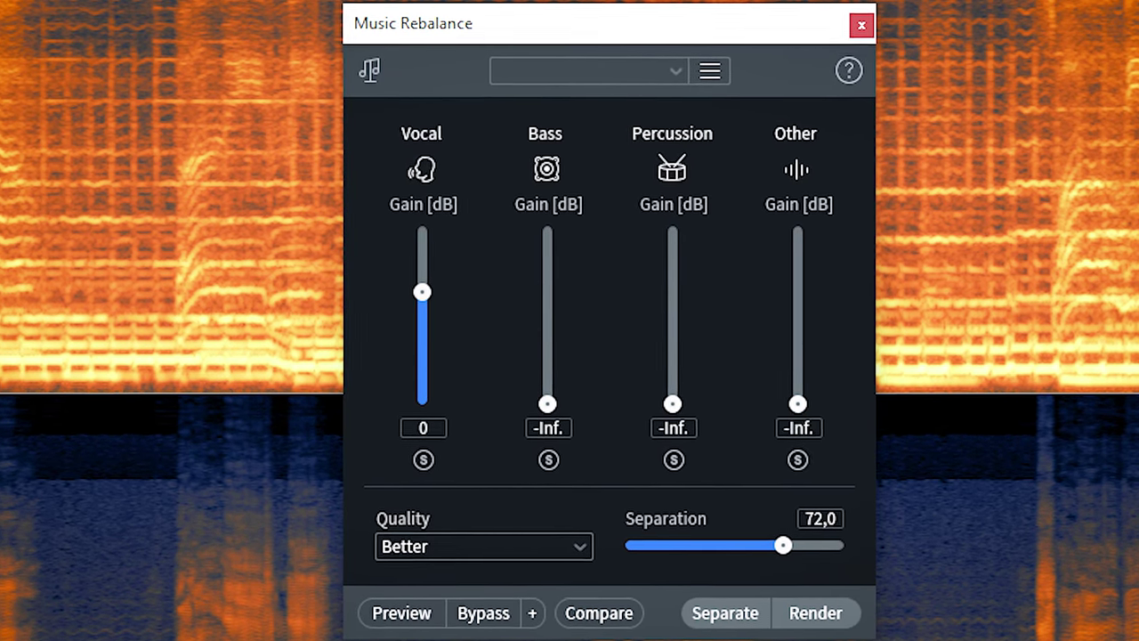
{"action": "key", "text": "ctrl+a"}
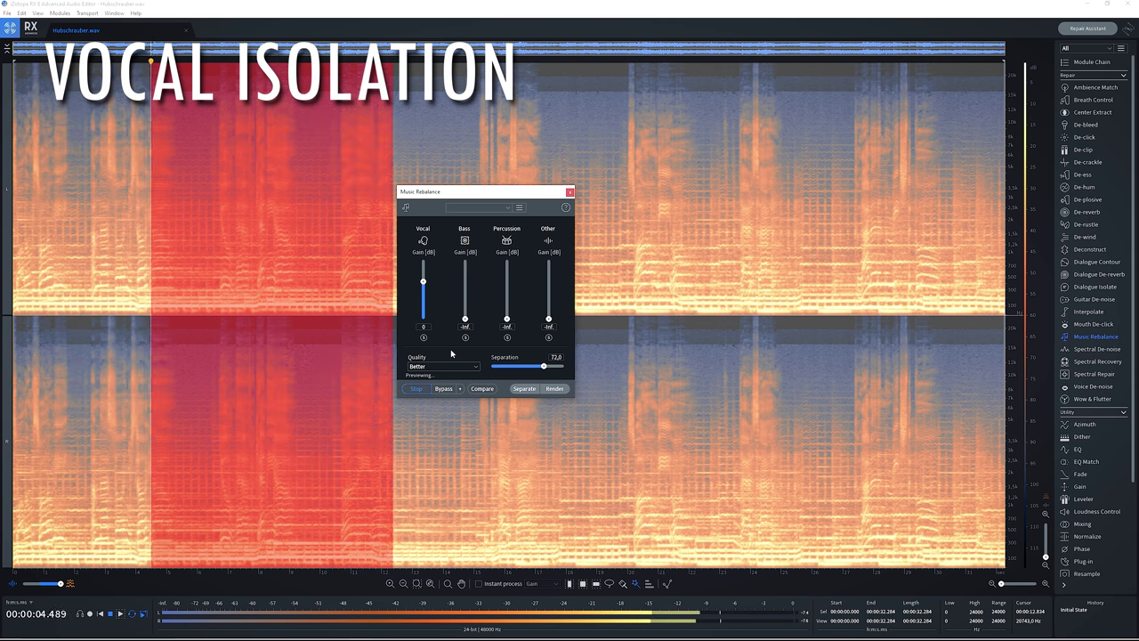
Step: Stop the preview of the whole song
{"action": "key", "text": "space"}
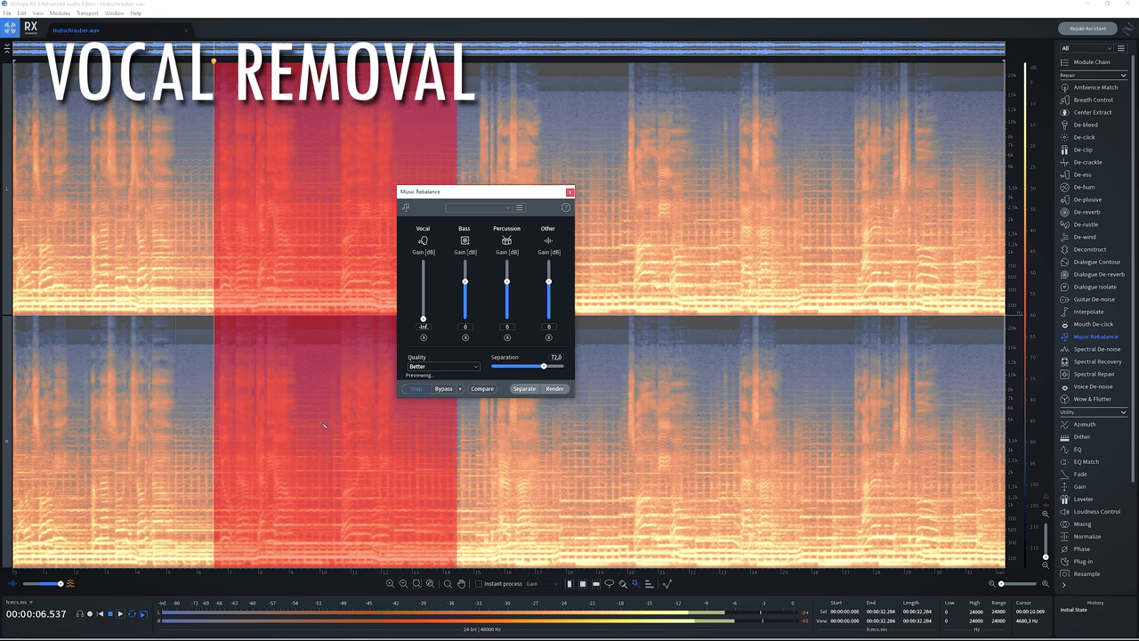
Step: Use Best separation quality and preview the vocal separation amount until settling at 54,9
{"action": "left_click", "coordinate": [442, 365]}
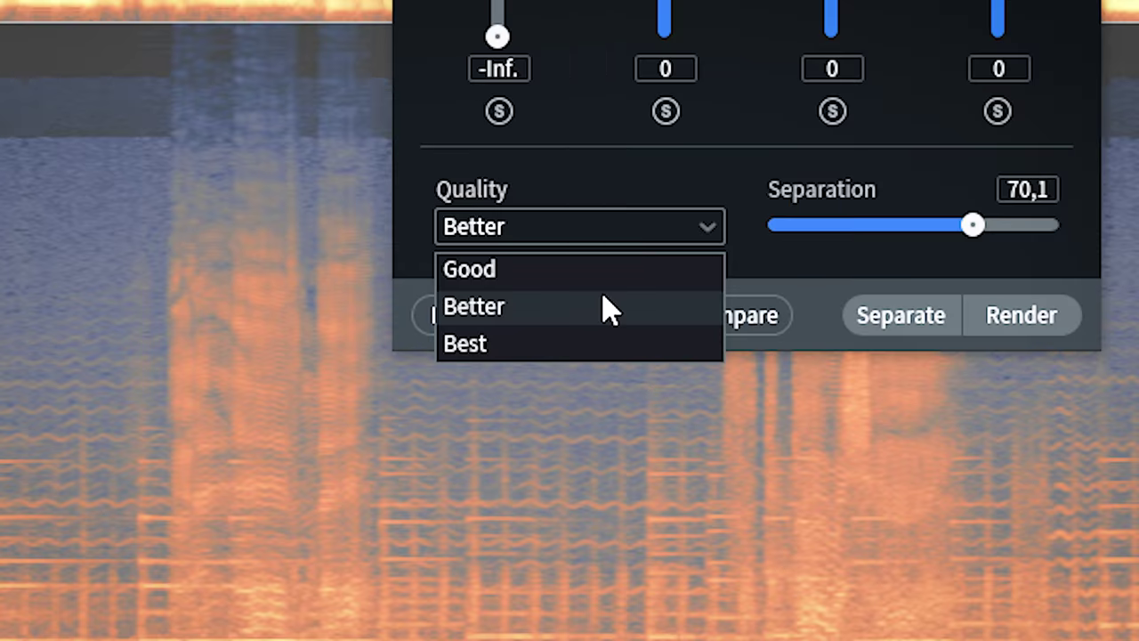
{"action": "left_click", "coordinate": [537, 342]}
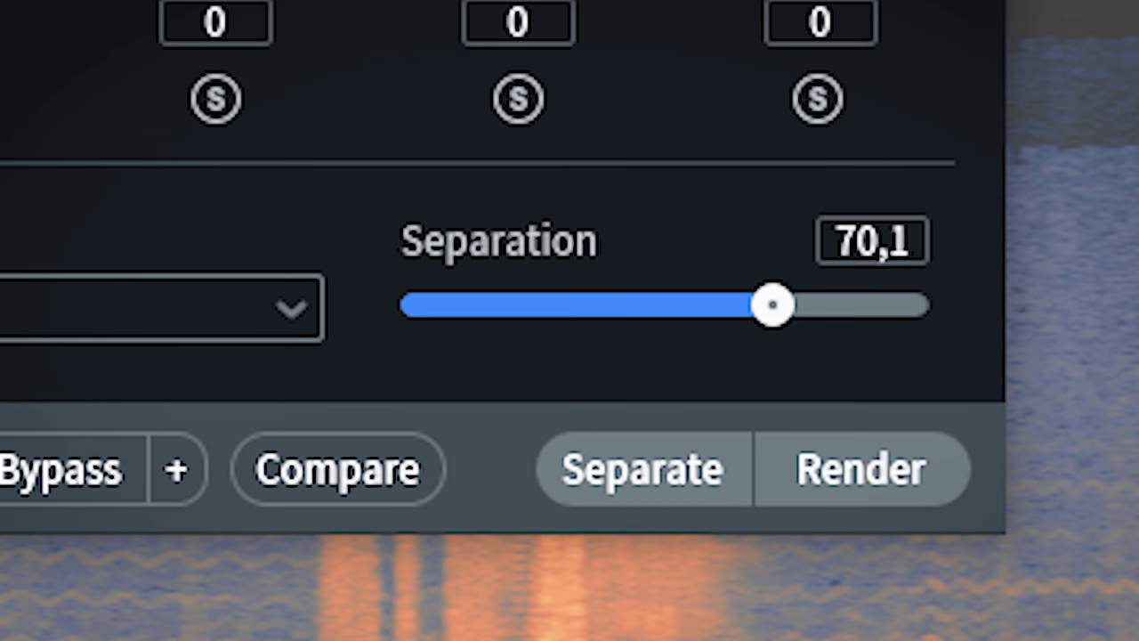
{"action": "left_click_drag", "start_coordinate": [773, 306], "coordinate": [401, 312]}
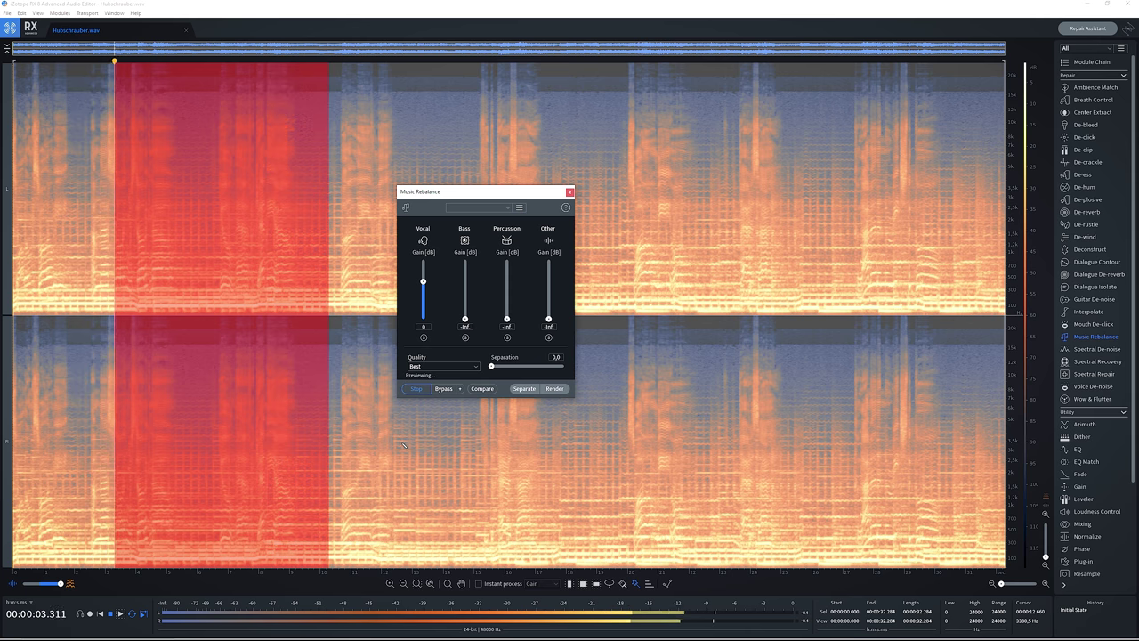
{"action": "key", "text": "space"}
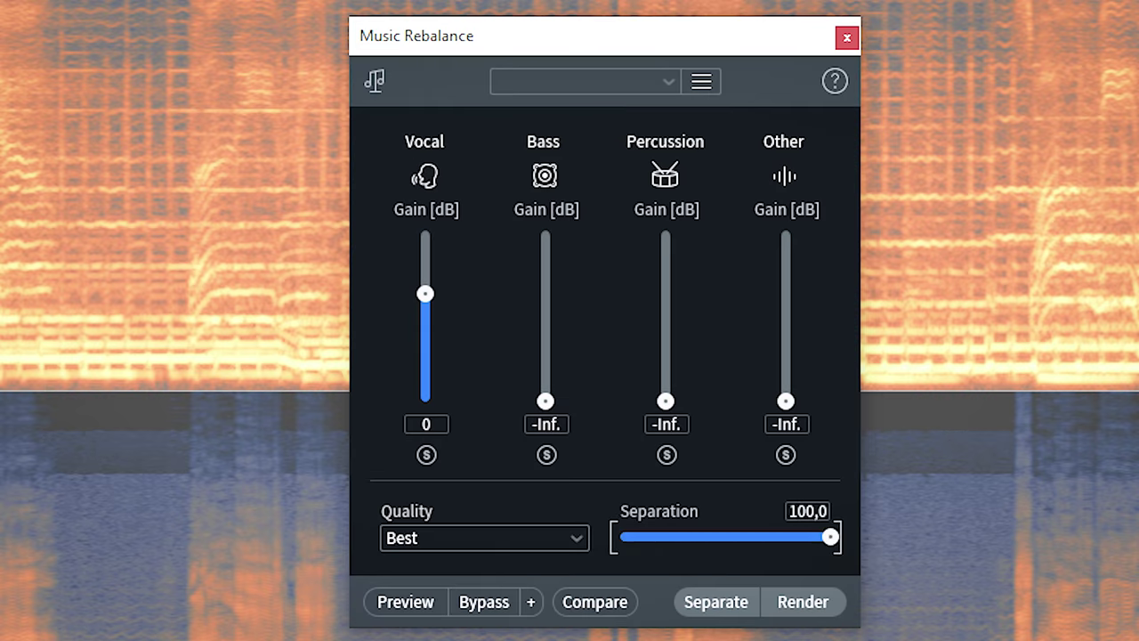
{"action": "key", "text": "space"}
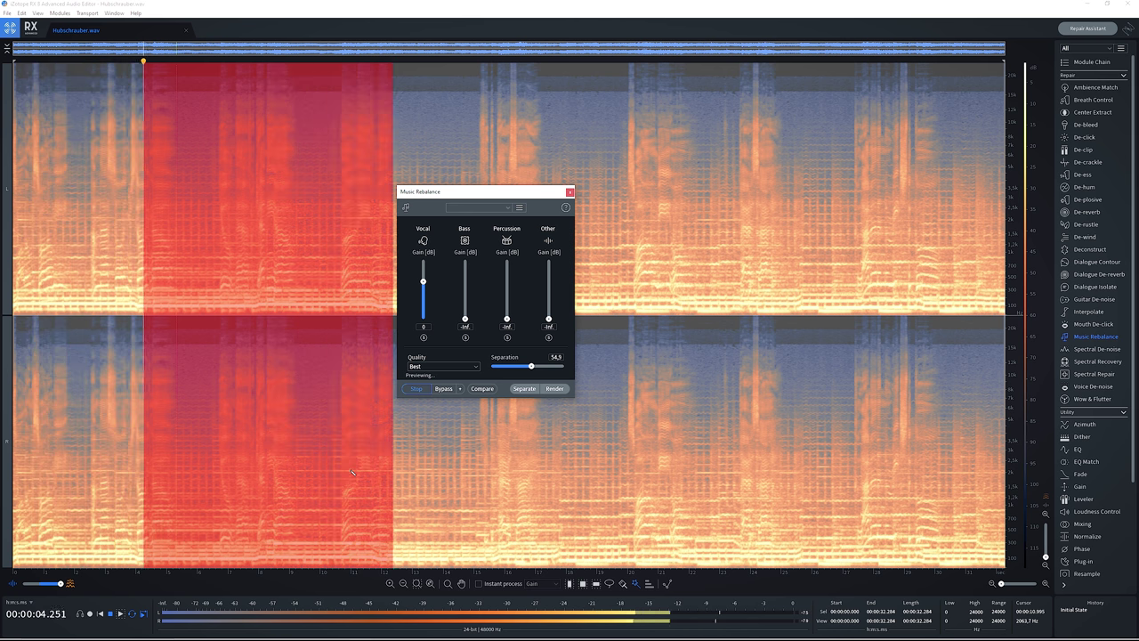
{"action": "key", "text": "space"}
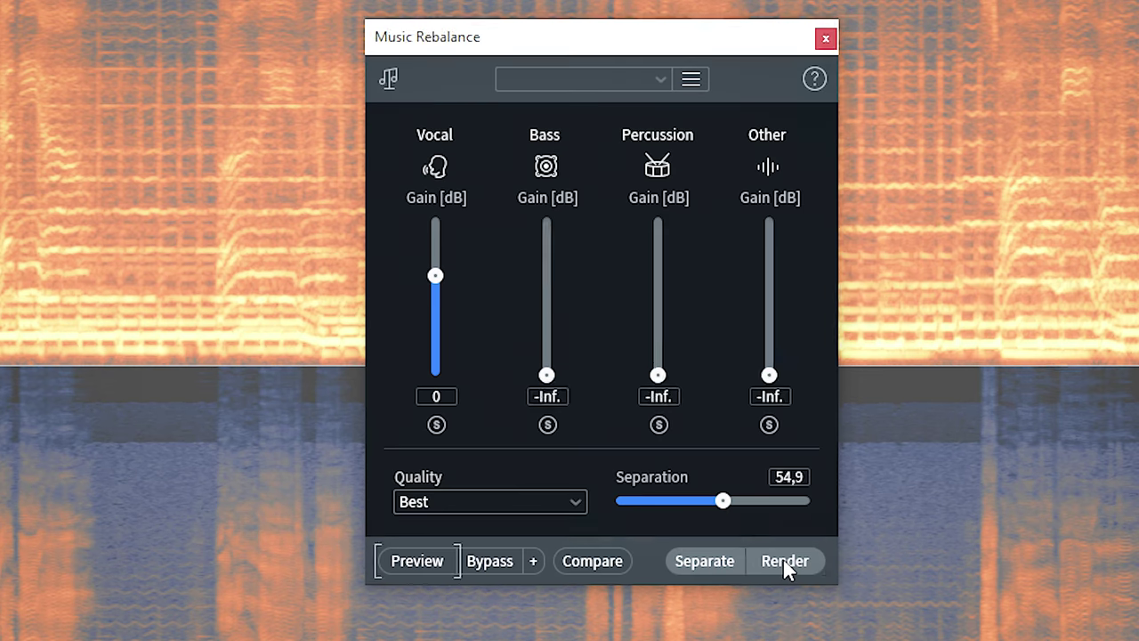
Step: Render the vocal-only rebalance, reopen Music Rebalance and choose Separate
{"action": "left_click", "coordinate": [556, 389]}
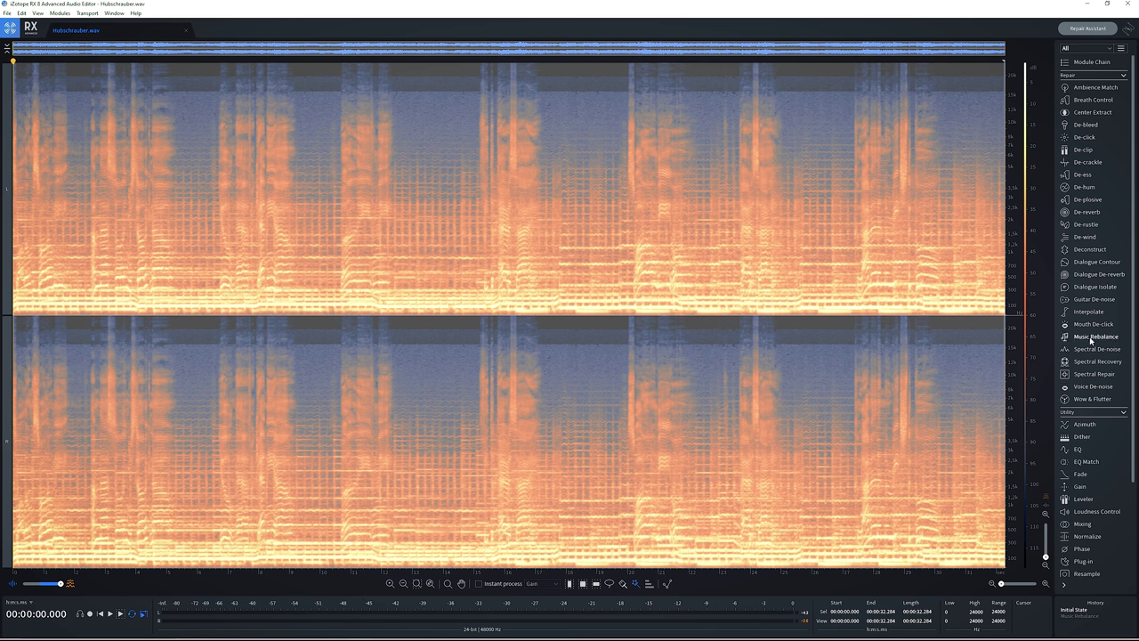
{"action": "left_click", "coordinate": [1091, 337]}
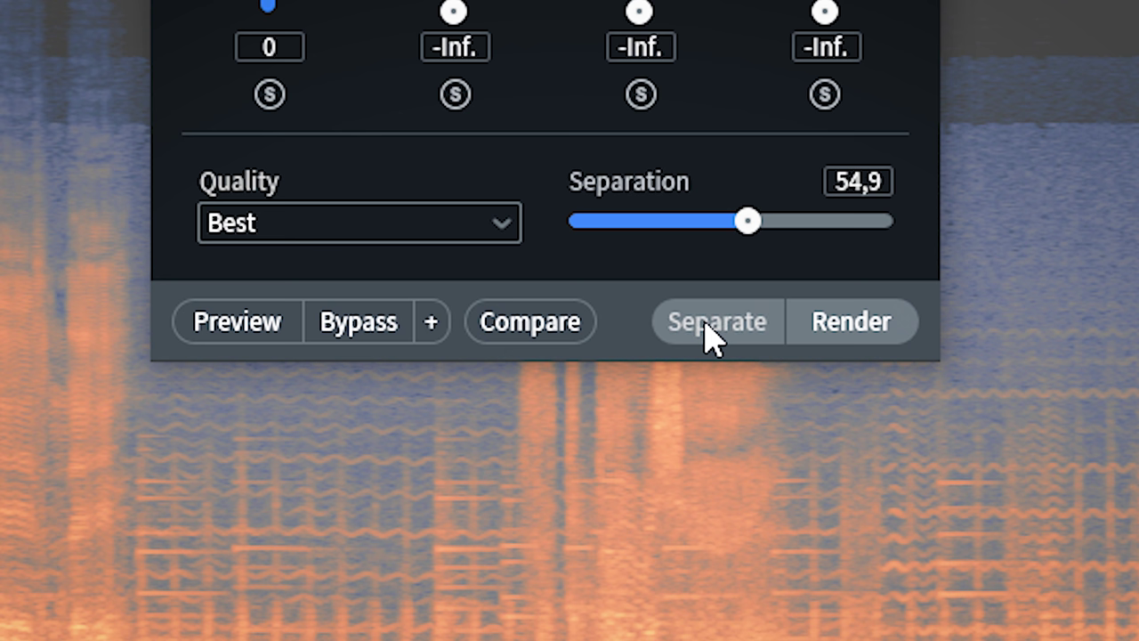
{"action": "left_click", "coordinate": [704, 322]}
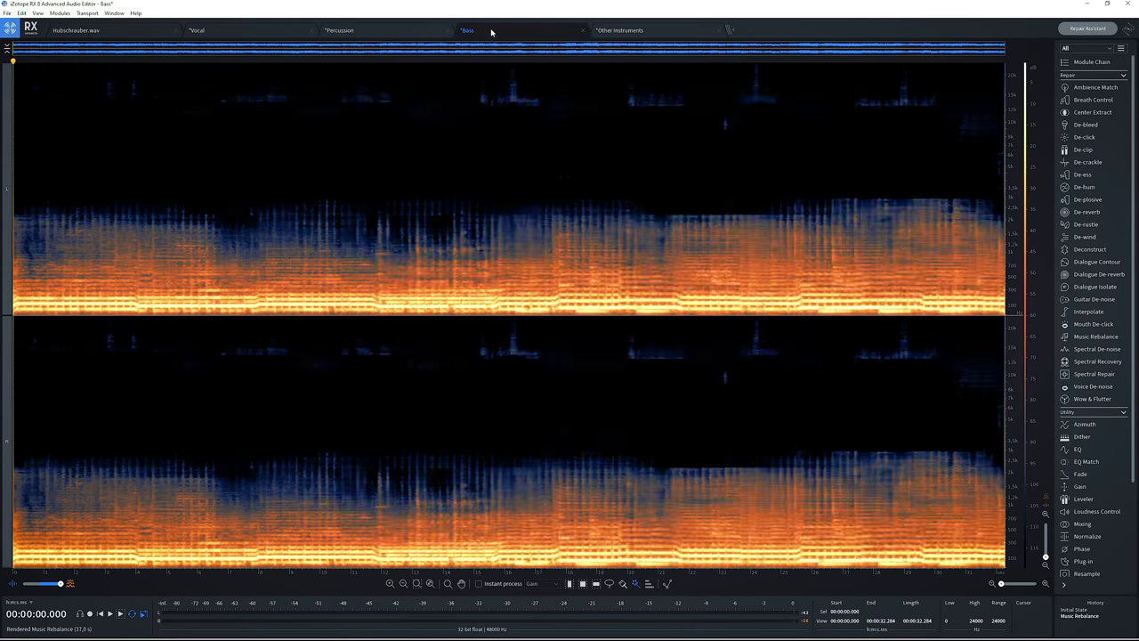
Step: Inspect the Other Instruments stem and its rebalance sliders, then show the Vocal stem
{"action": "left_click", "coordinate": [636, 32]}
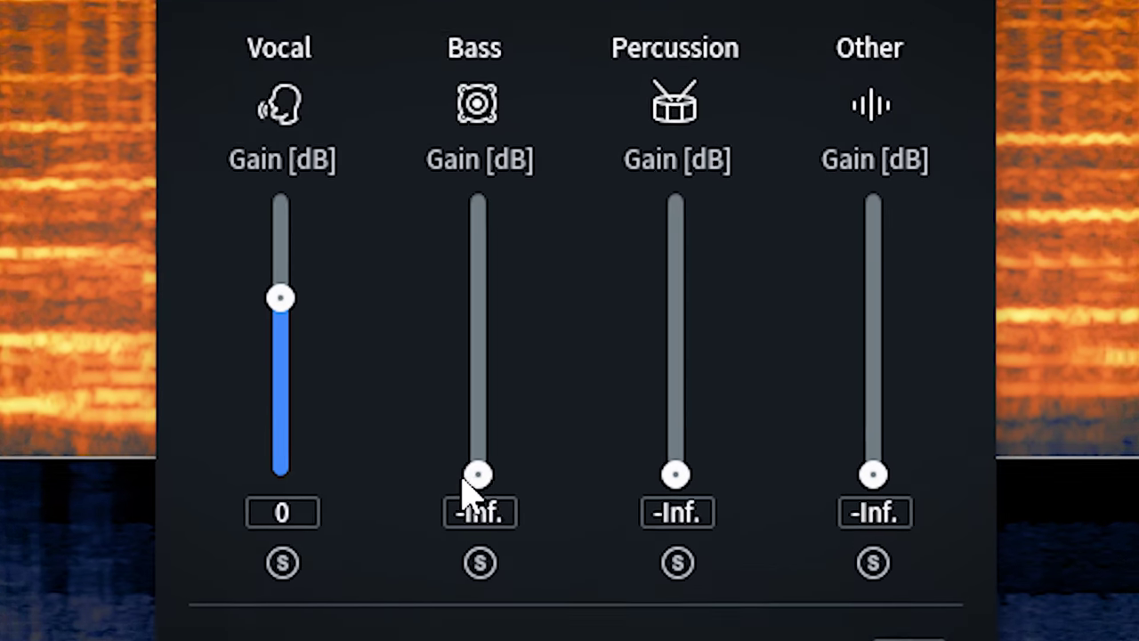
{"action": "mouse_move", "coordinate": [518, 404]}
{"action": "left_mouse_down"}
{"action": "mouse_move", "coordinate": [544, 300]}
{"action": "mouse_move", "coordinate": [542, 396]}
{"action": "left_mouse_up"}
{"action": "mouse_move", "coordinate": [681, 488]}
{"action": "left_mouse_down"}
{"action": "mouse_move", "coordinate": [712, 300]}
{"action": "mouse_move", "coordinate": [685, 499]}
{"action": "left_mouse_up"}
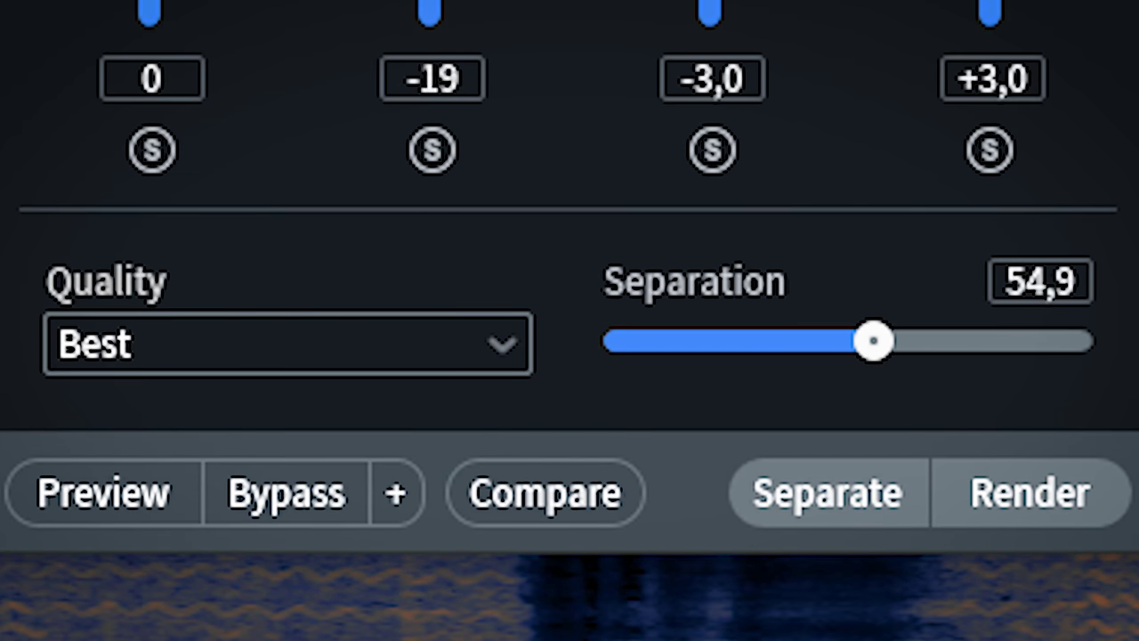
{"action": "left_click_drag", "start_coordinate": [875, 347], "coordinate": [934, 351]}
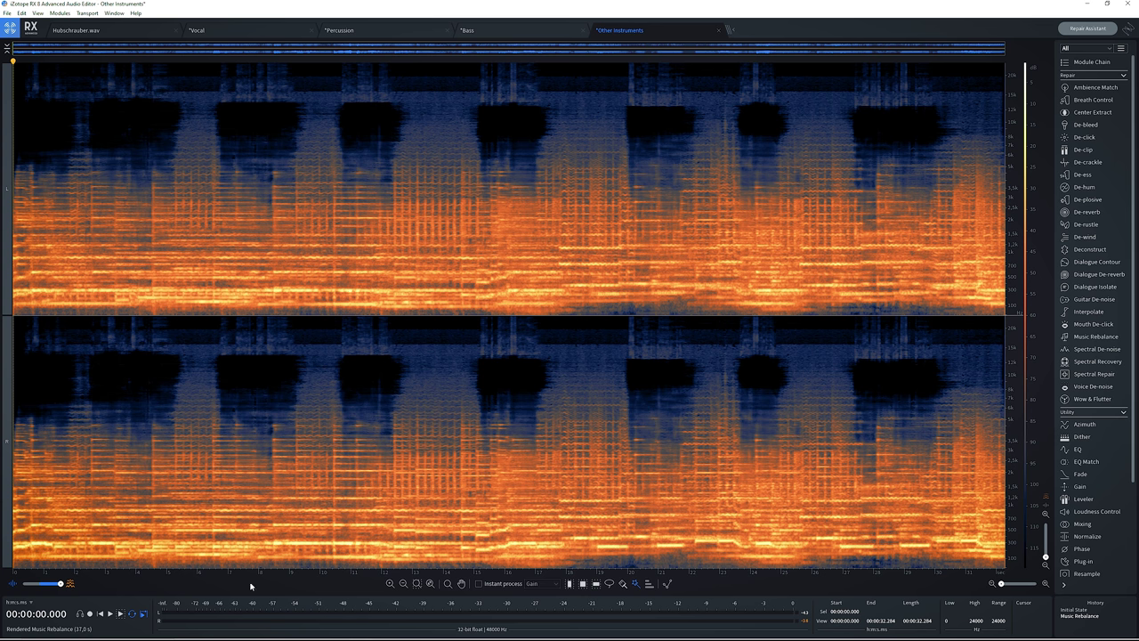
{"action": "left_click", "coordinate": [219, 32]}
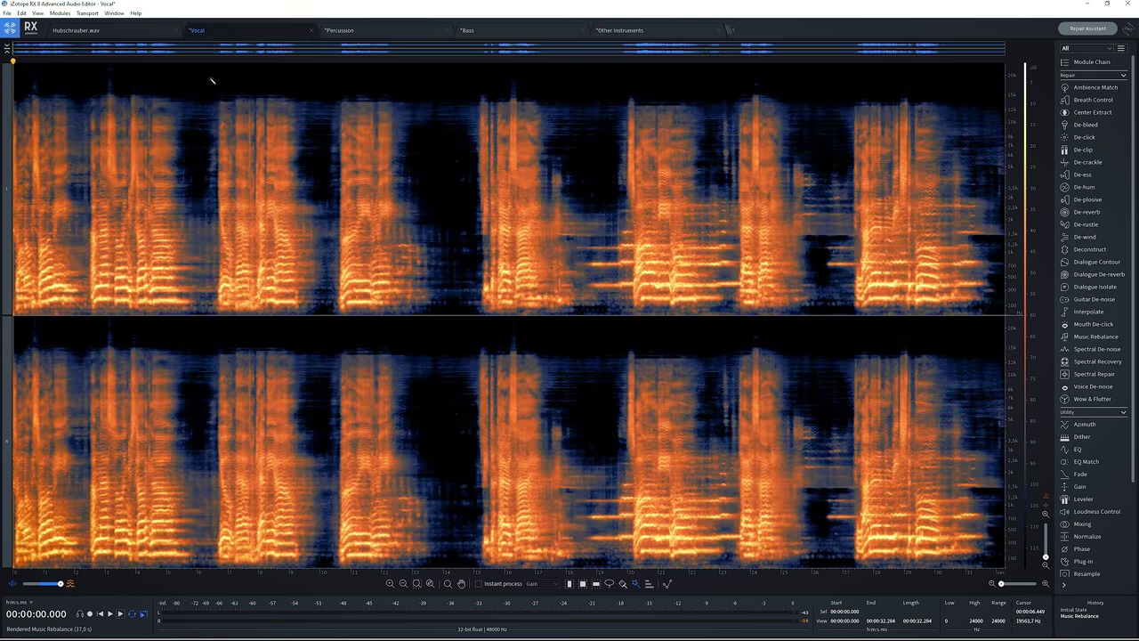
Step: Audition the isolated vocal and export it as a 24-bit WAV to the temp folder
{"action": "key", "text": "space"}
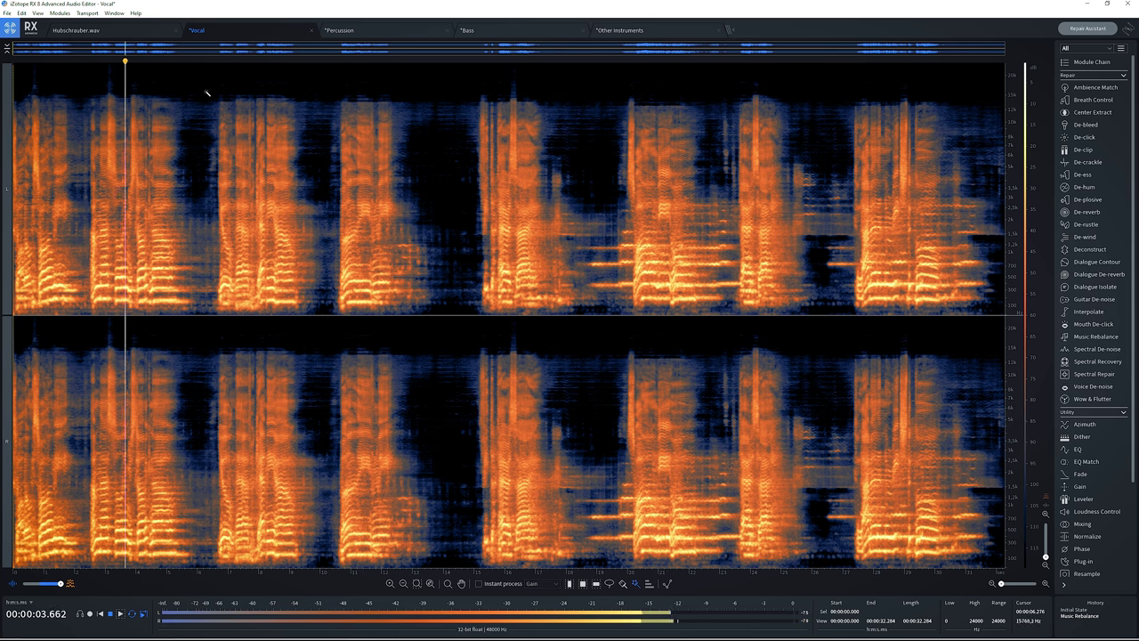
{"action": "key", "text": "ctrl+shift+e"}
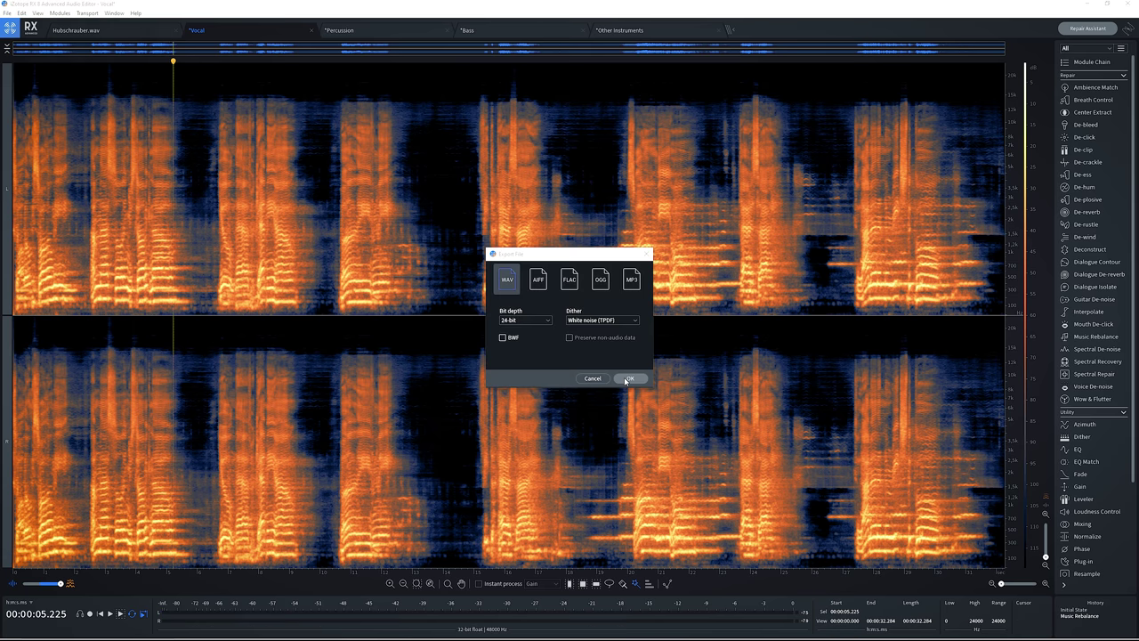
{"action": "left_click", "coordinate": [630, 378]}
{"action": "left_click", "coordinate": [230, 195]}
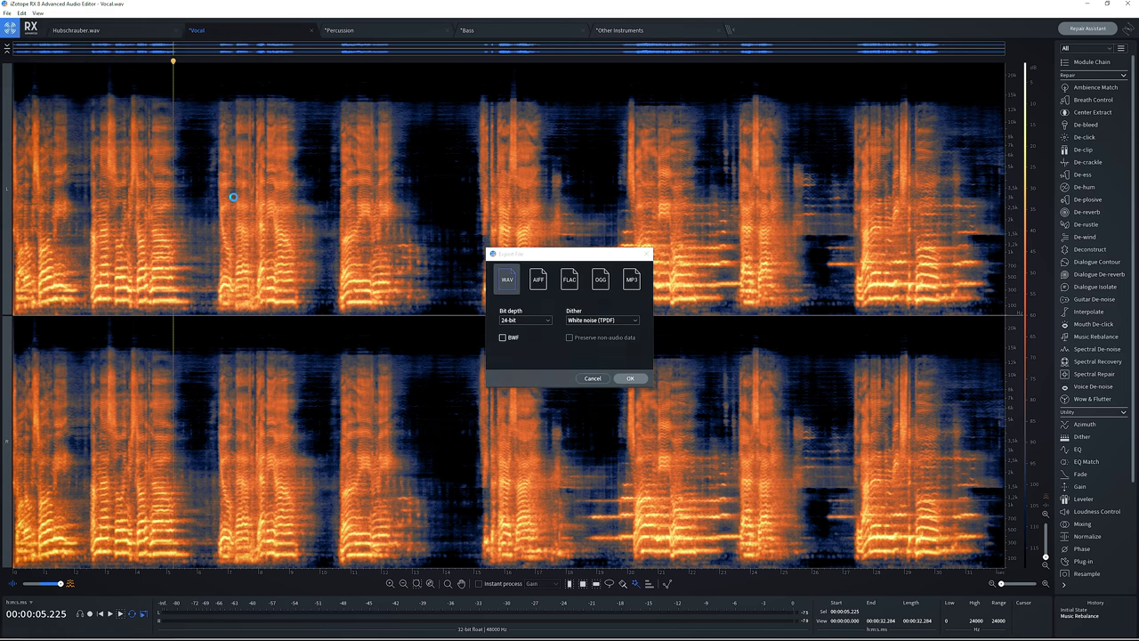
Step: Export the Percussion stem as a WAV file
{"action": "left_click", "coordinate": [362, 30]}
{"action": "left_click", "coordinate": [13, 13]}
{"action": "left_click", "coordinate": [35, 64]}
{"action": "left_click", "coordinate": [629, 379]}
Step: Export the Bass stem as a WAV file
{"action": "left_click", "coordinate": [467, 31]}
{"action": "left_click", "coordinate": [7, 13]}
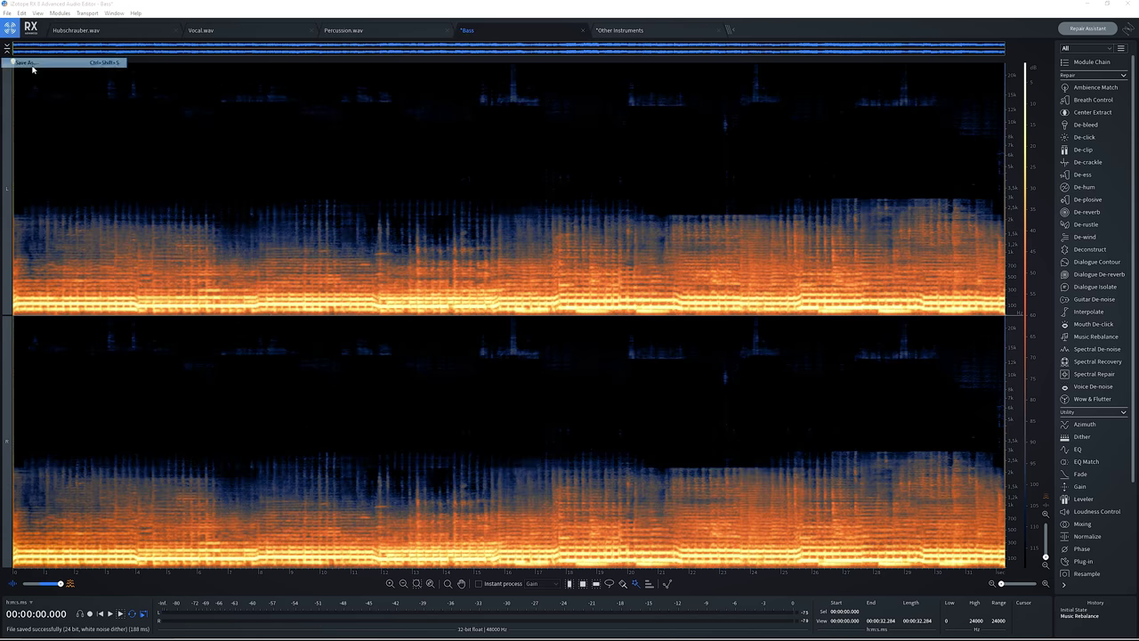
{"action": "left_click", "coordinate": [26, 62]}
{"action": "left_click", "coordinate": [620, 30]}
Step: Export the Other Instruments stem as WAV and pick the exported stems for import
{"action": "left_click", "coordinate": [7, 13]}
{"action": "left_click", "coordinate": [24, 104]}
{"action": "left_click", "coordinate": [630, 378]}
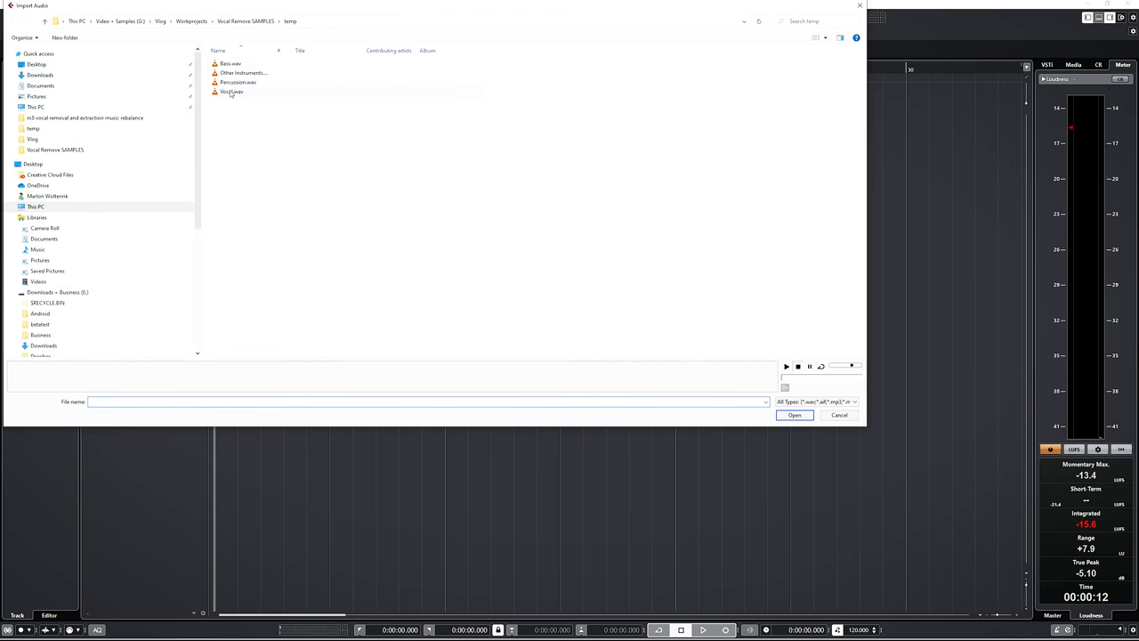
{"action": "left_click", "coordinate": [230, 63]}
{"action": "left_click", "coordinate": [237, 82], "text": "shift"}
Step: Import the three stems onto different tracks, play them, and start an Audio Mixdown of all events
{"action": "left_click", "coordinate": [794, 415]}
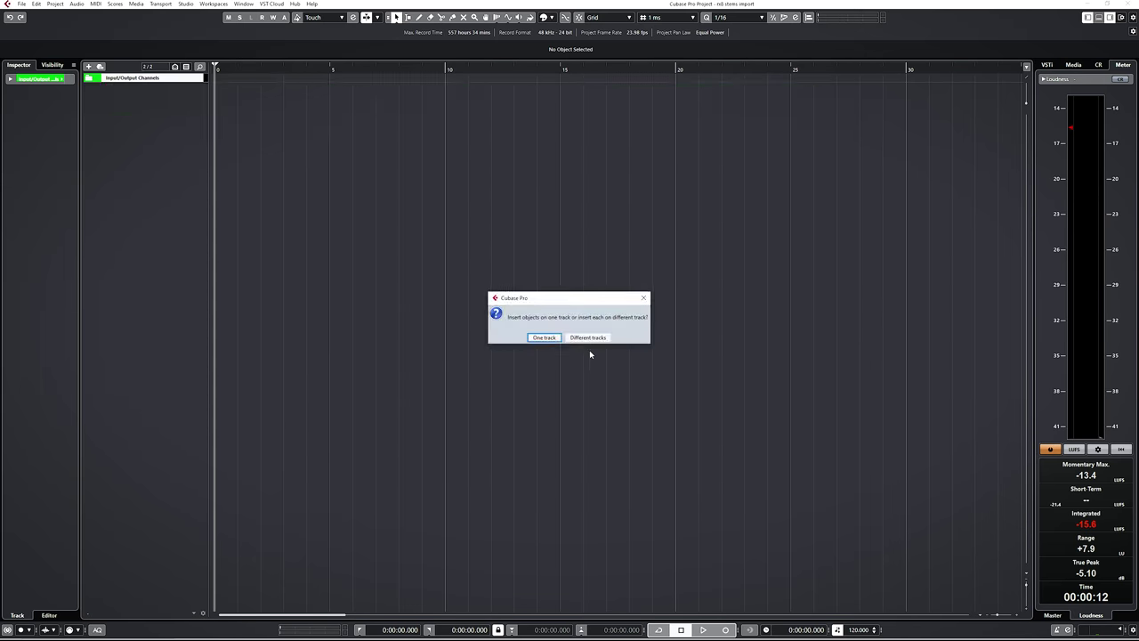
{"action": "left_click", "coordinate": [590, 338]}
{"action": "key", "text": "space"}
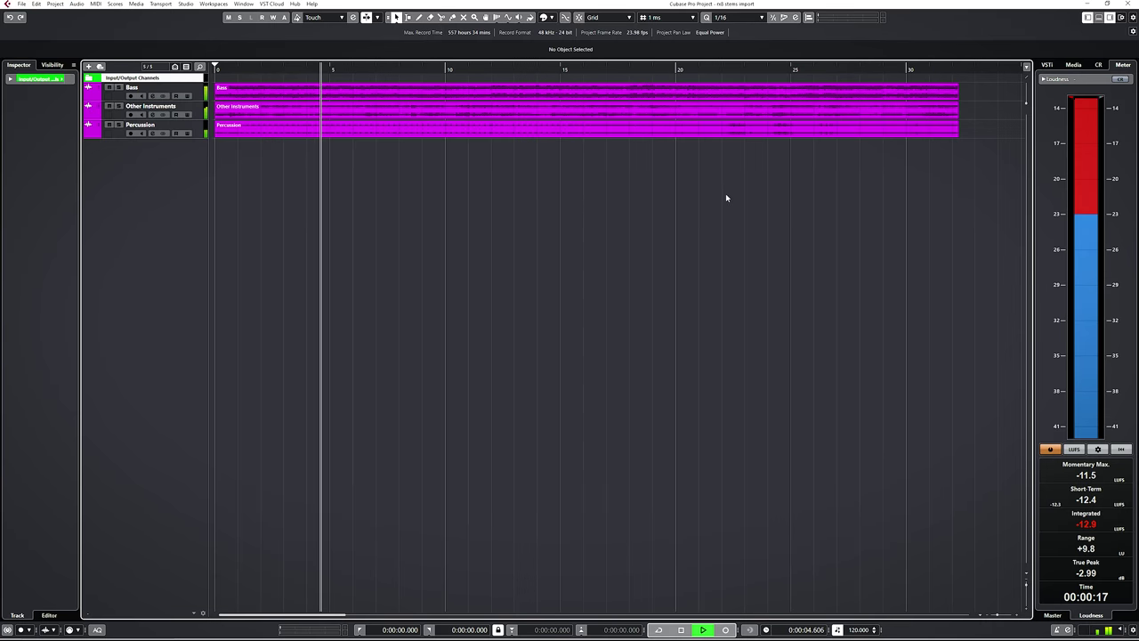
{"action": "key", "text": "ctrl+a"}
{"action": "key", "text": "p"}
{"action": "key", "text": "ctrl+shift+e"}
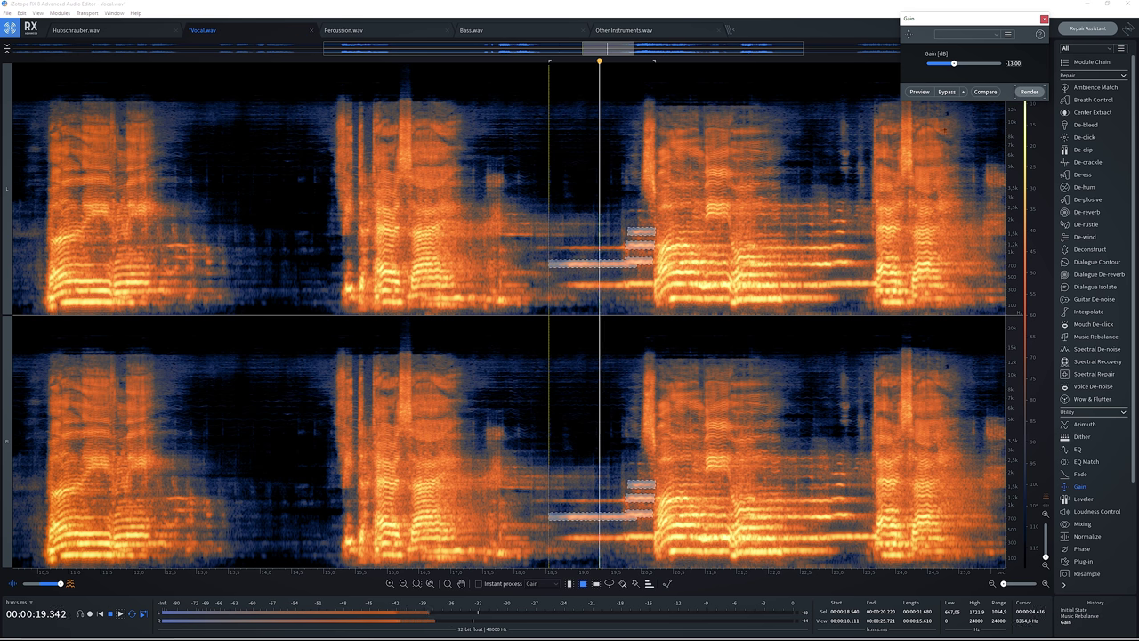
Step: Stop vocal playback, clear the harmonic selection and select the entire vocal file
{"action": "key", "text": "space"}
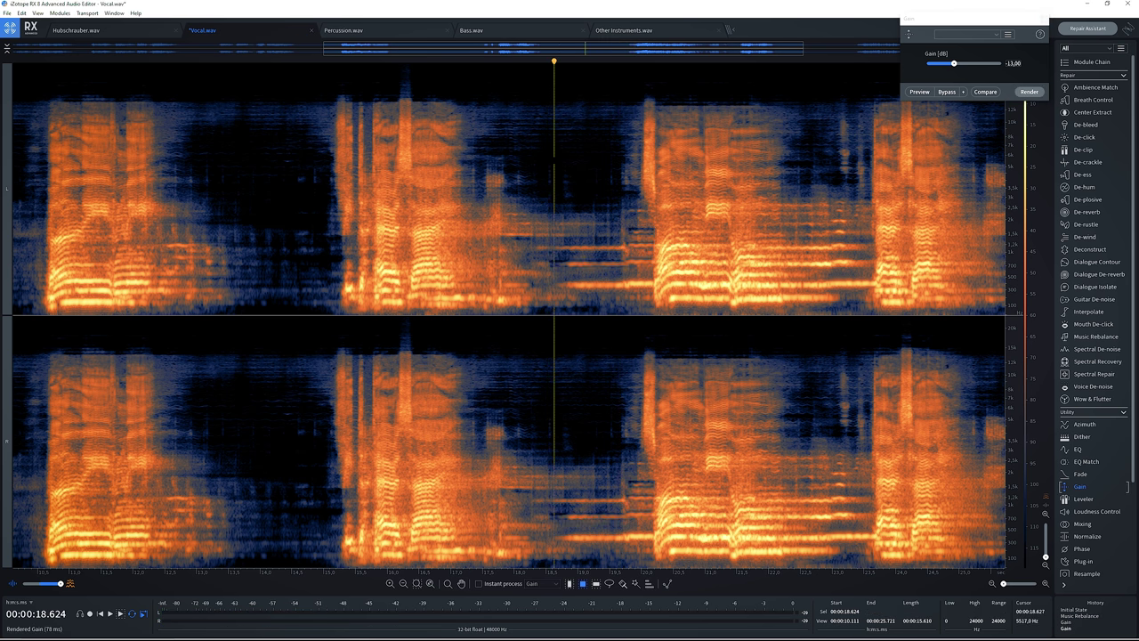
{"action": "left_click", "coordinate": [552, 219]}
{"action": "scroll", "coordinate": [528, 218], "scroll_direction": "down", "scroll_amount": 3}
{"action": "key", "text": "ctrl+a"}
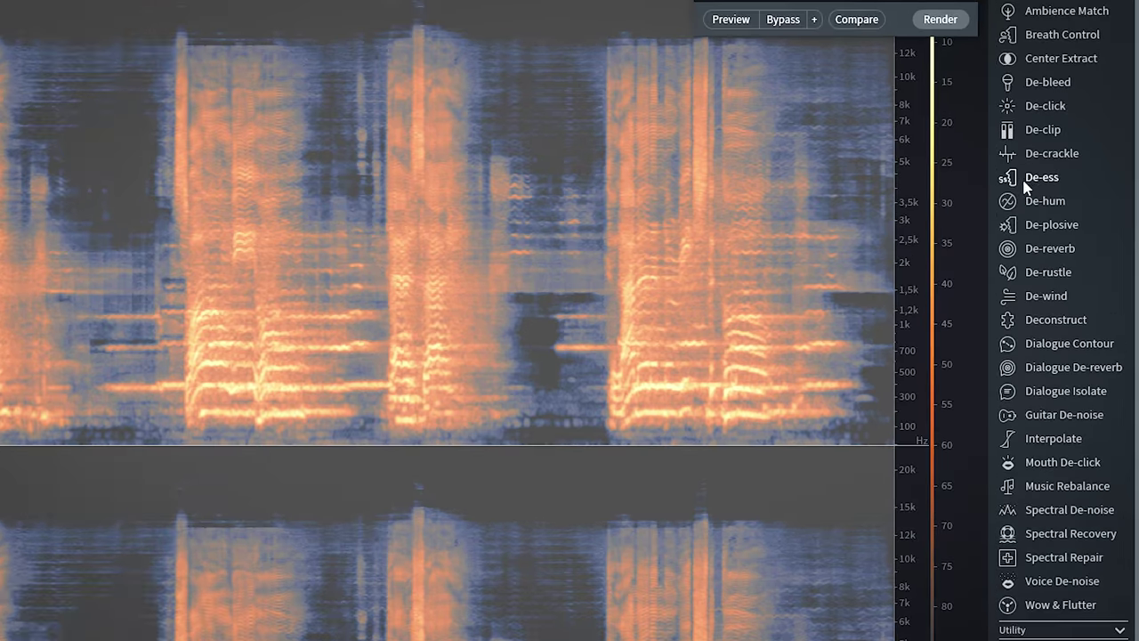
Step: Open De-ess and raise its cutoff frequency to 3420 Hz
{"action": "left_click", "coordinate": [1032, 178]}
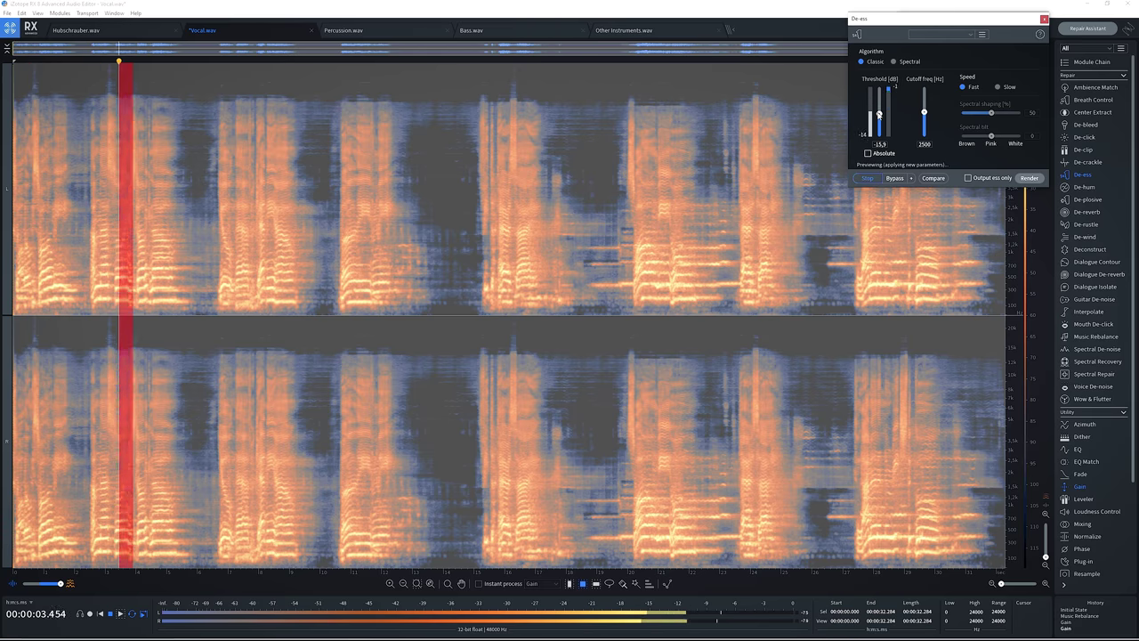
{"action": "left_click_drag", "start_coordinate": [924, 112], "coordinate": [925, 103]}
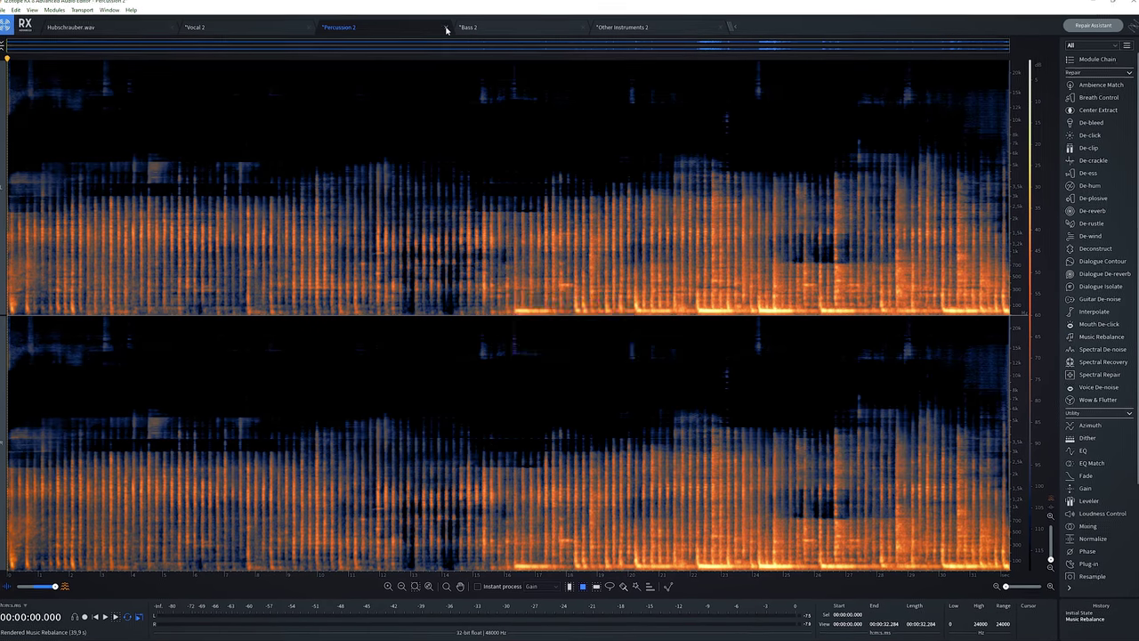
Step: Close the Percussion 2, Bass 2 and Other Instruments 2 stems without saving
{"action": "left_click", "coordinate": [445, 27]}
{"action": "left_click", "coordinate": [579, 355]}
{"action": "left_click", "coordinate": [450, 27]}
{"action": "left_click", "coordinate": [578, 355]}
{"action": "left_click", "coordinate": [450, 27]}
{"action": "left_click", "coordinate": [578, 355]}
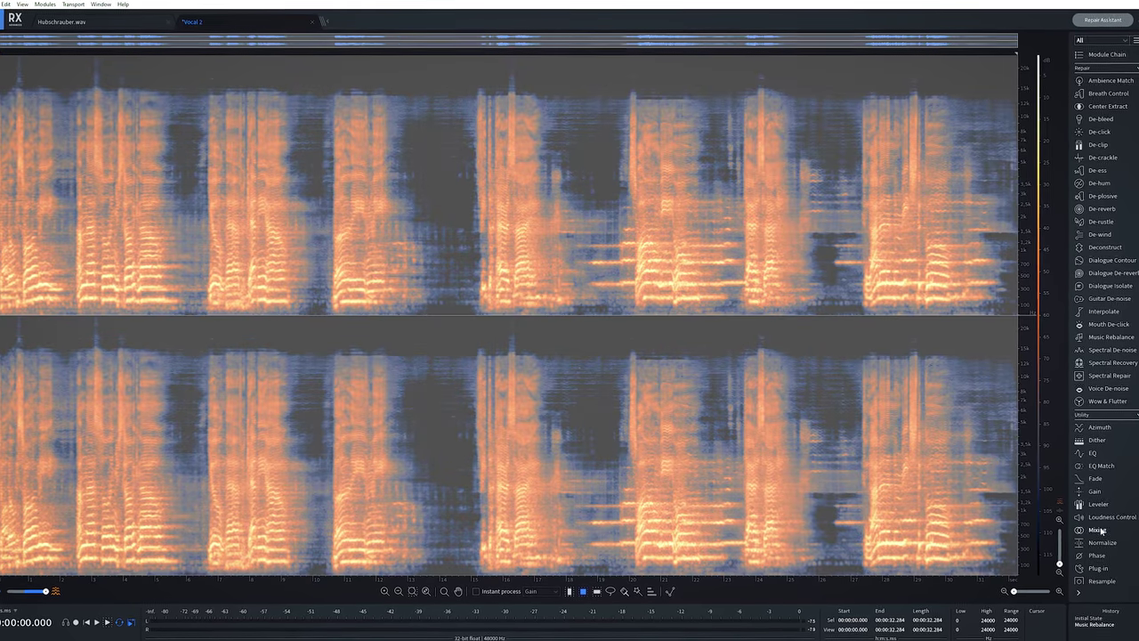
Step: Invert Vocal 2's phase by rotating Left and Right channels 180° and render it
{"action": "left_click", "coordinate": [1095, 555]}
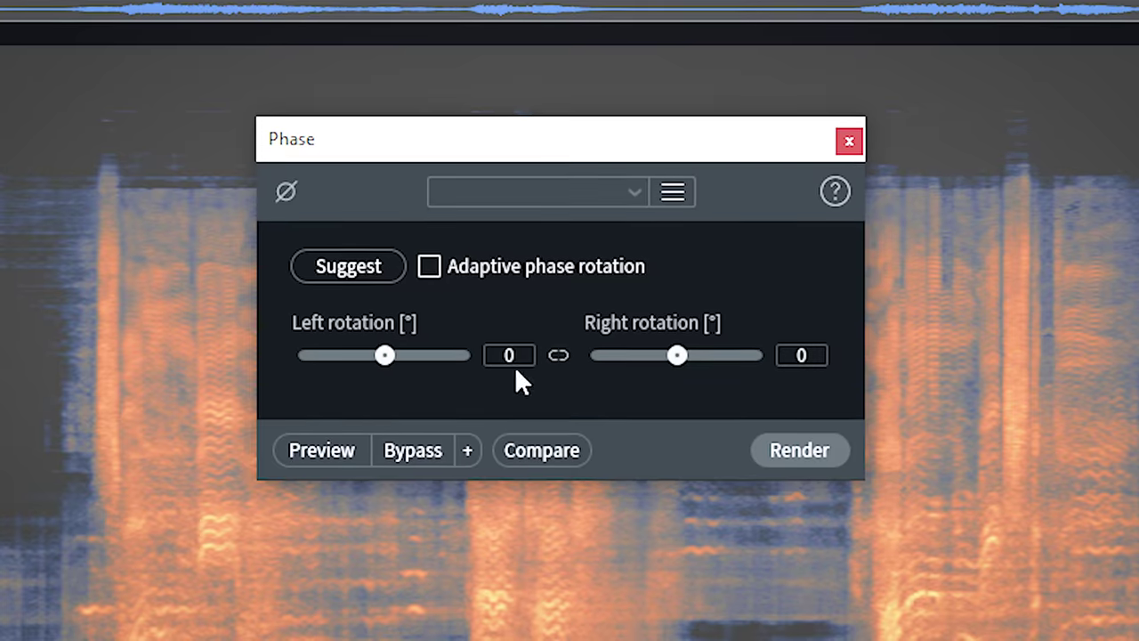
{"action": "double_click", "coordinate": [509, 356]}
{"action": "type", "text": "180"}
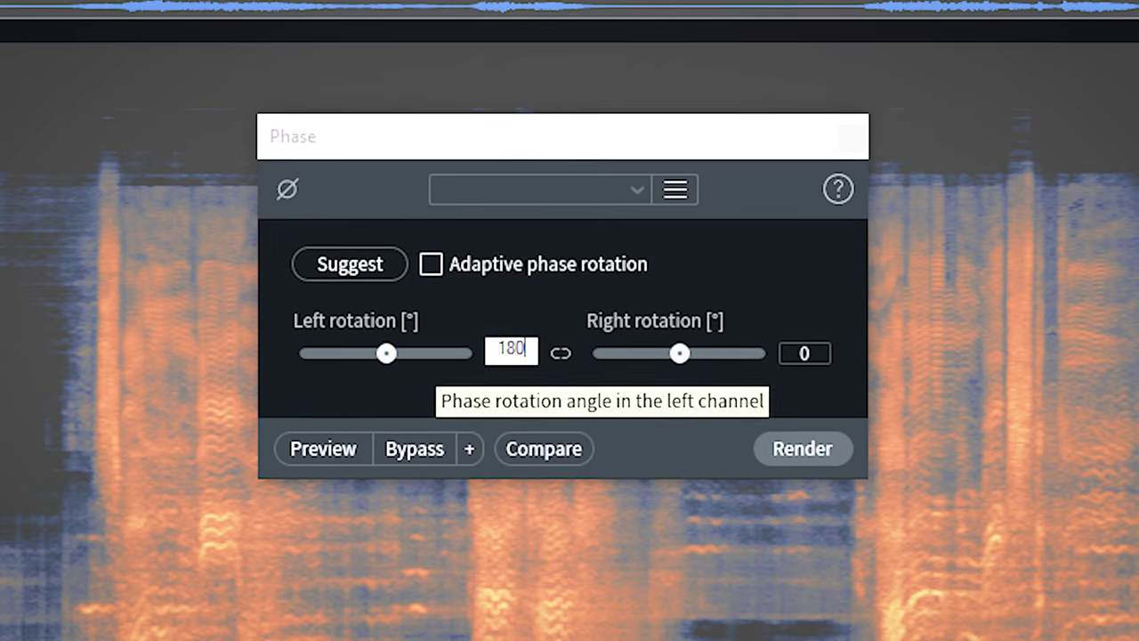
{"action": "key", "text": "Return"}
{"action": "double_click", "coordinate": [805, 352]}
{"action": "type", "text": "180"}
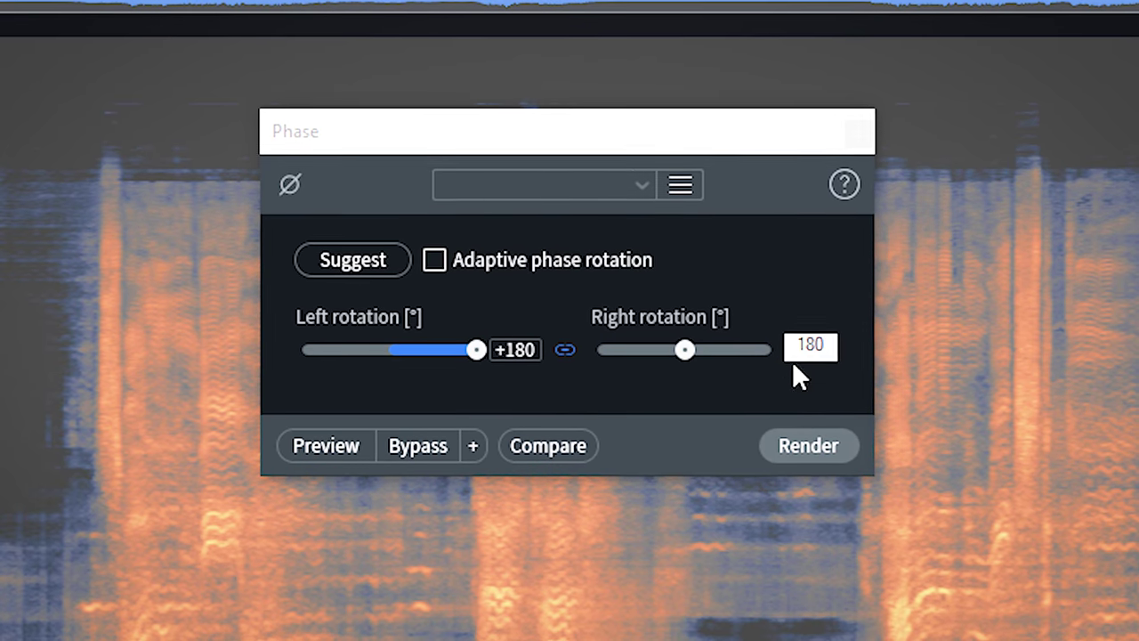
{"action": "key", "text": "Return"}
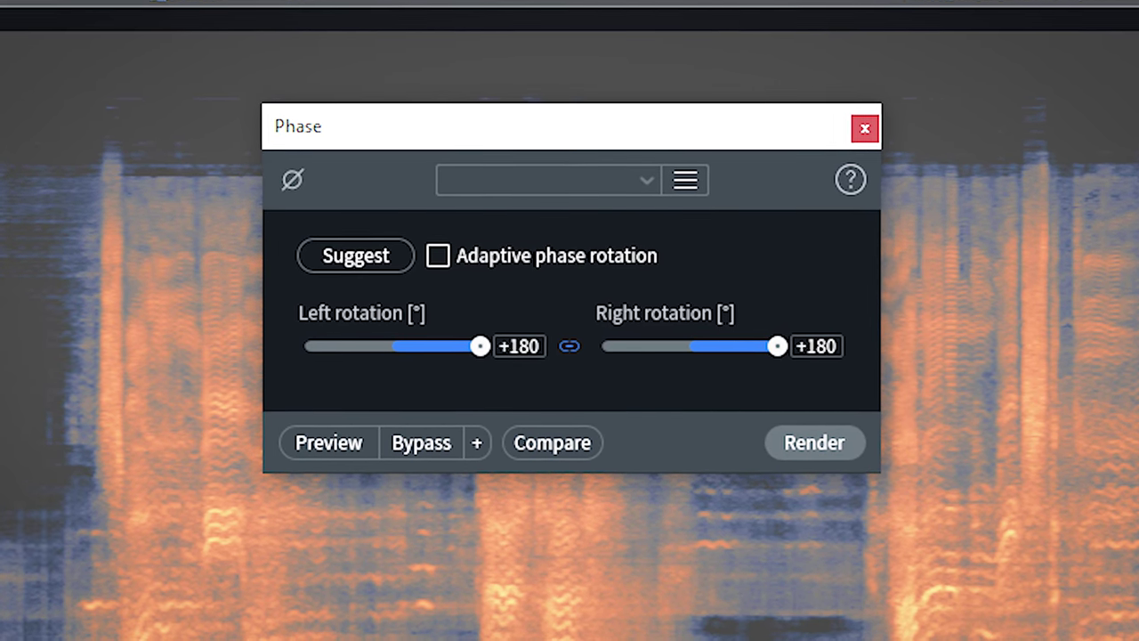
{"action": "left_click", "coordinate": [861, 131]}
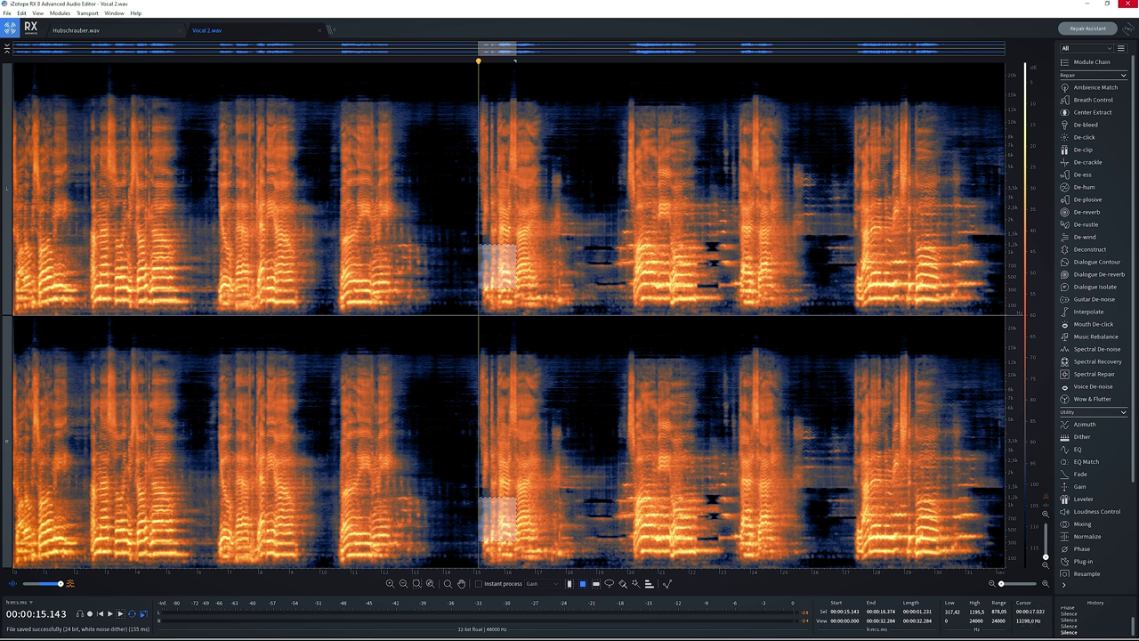
{"action": "left_click", "coordinate": [535, 102]}
Step: Select and delete the stray 390 Hz and 1.15 kHz harmonic lines in Vocal 2
{"action": "scroll", "coordinate": [261, 256], "scroll_direction": "up", "scroll_amount": 3}
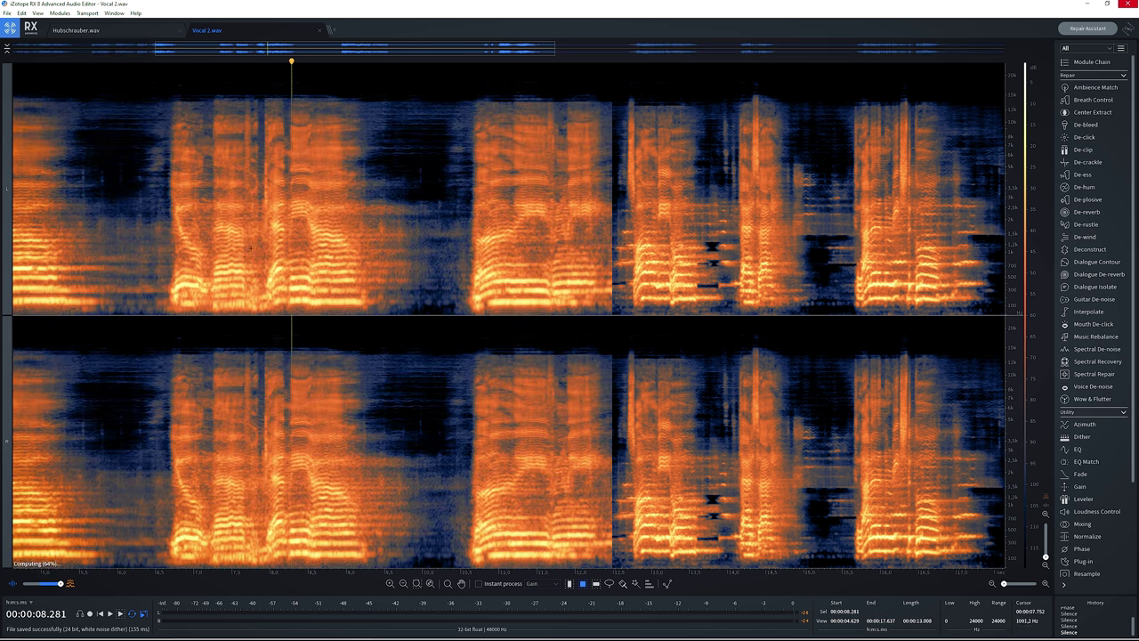
{"action": "scroll", "coordinate": [262, 256], "scroll_direction": "up", "scroll_amount": 2}
{"action": "scroll", "coordinate": [262, 257], "scroll_direction": "up", "scroll_amount": 2}
{"action": "scroll", "coordinate": [261, 257], "scroll_direction": "up", "scroll_amount": 1}
{"action": "scroll", "coordinate": [262, 257], "scroll_direction": "down", "scroll_amount": 2}
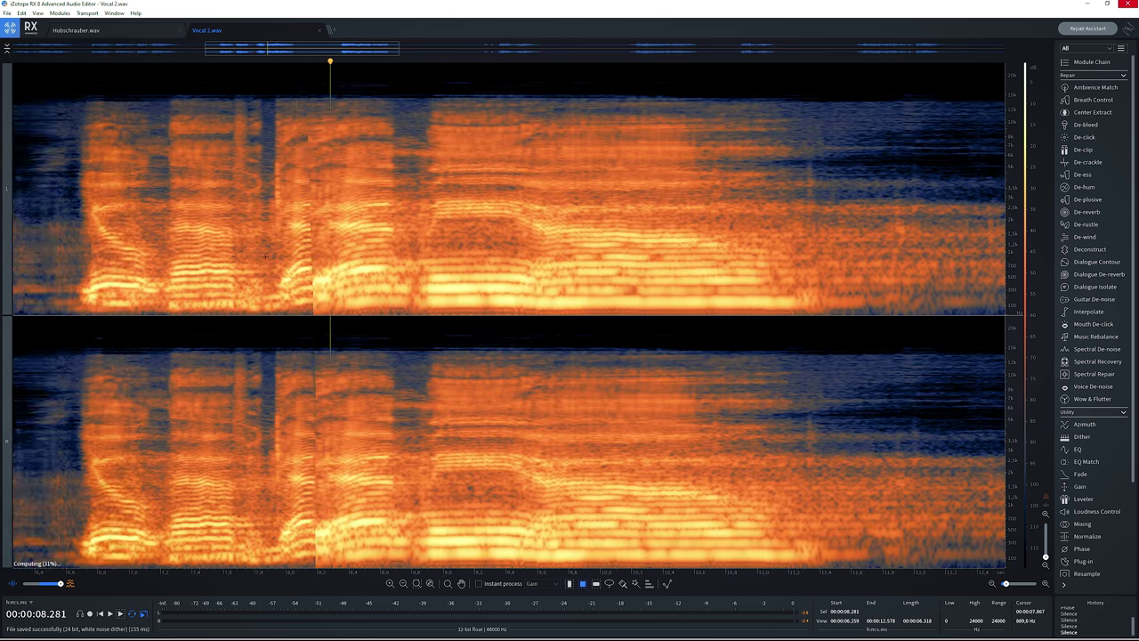
{"action": "scroll", "coordinate": [261, 256], "scroll_direction": "down", "scroll_amount": 2}
{"action": "scroll", "coordinate": [261, 256], "scroll_direction": "down", "scroll_amount": 2}
{"action": "scroll", "coordinate": [262, 256], "scroll_direction": "down", "scroll_amount": 2}
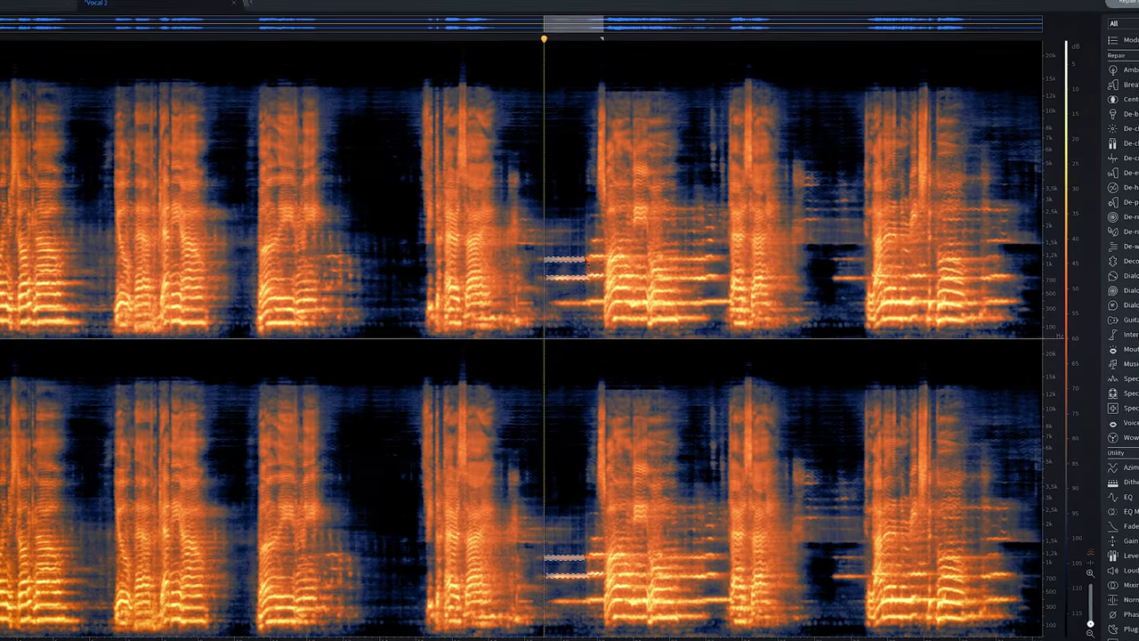
{"action": "left_click", "coordinate": [606, 292]}
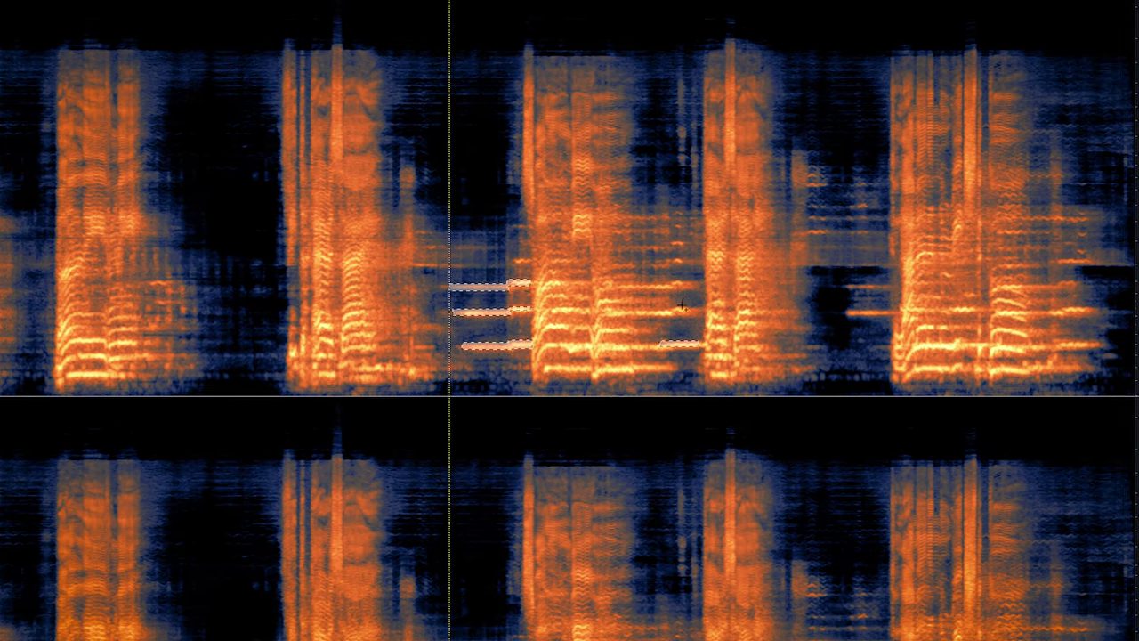
{"action": "left_click", "coordinate": [637, 316], "text": "shift"}
{"action": "key", "text": "Delete"}
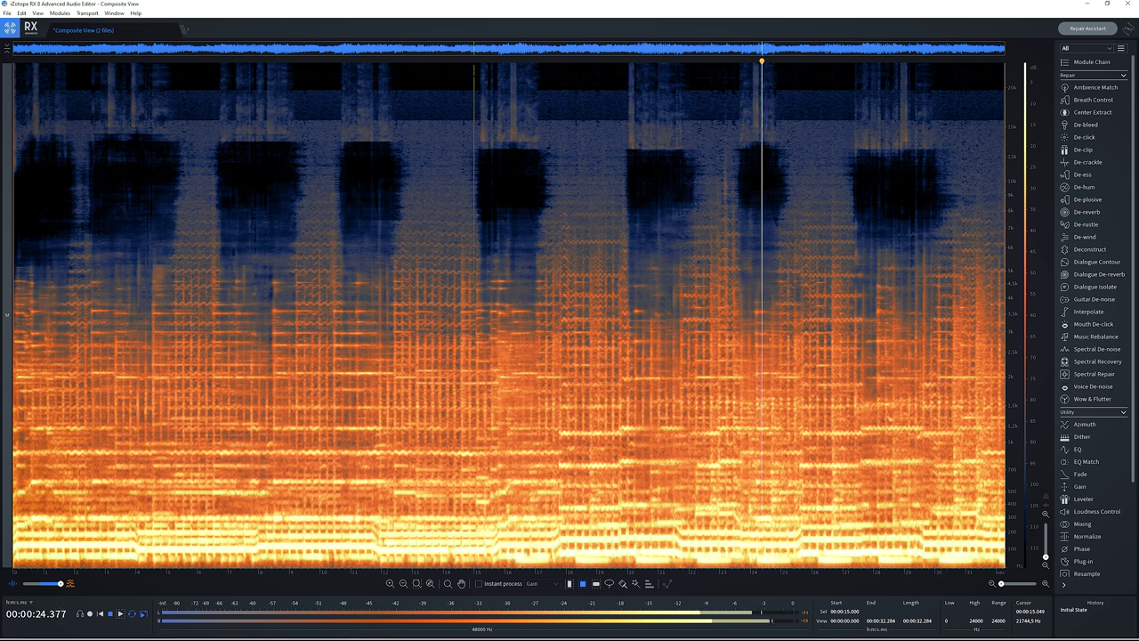
Step: Audition the composite, compare Hubschrauber.wav and Vocal 2, then close the Composite View
{"action": "key", "text": "space"}
{"action": "key", "text": "space"}
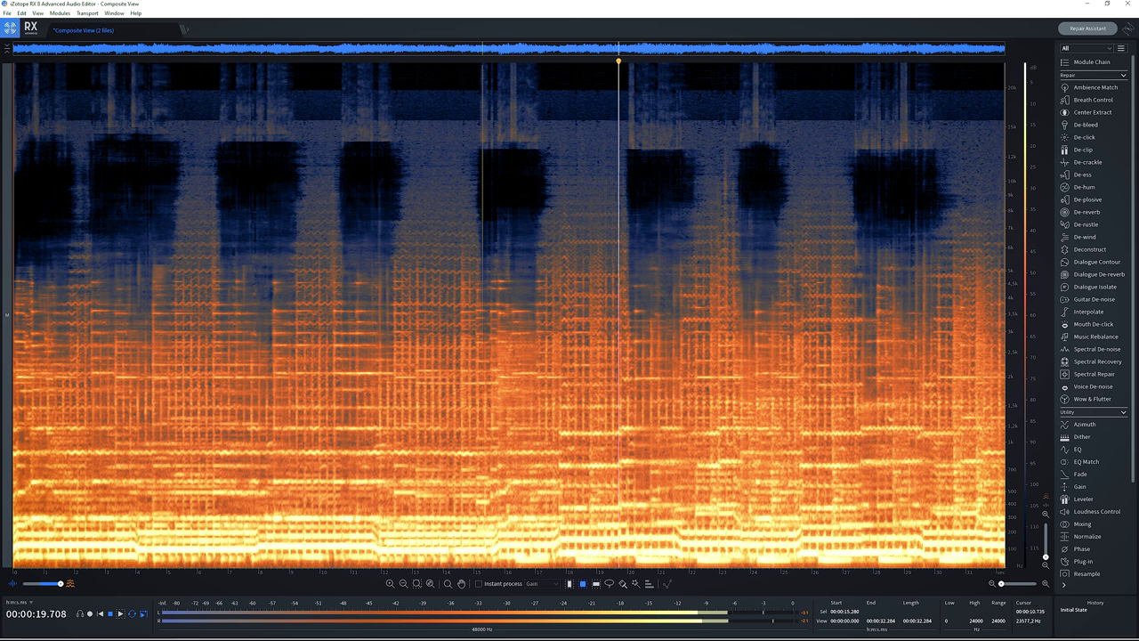
{"action": "key", "text": "space"}
{"action": "left_click", "coordinate": [183, 30]}
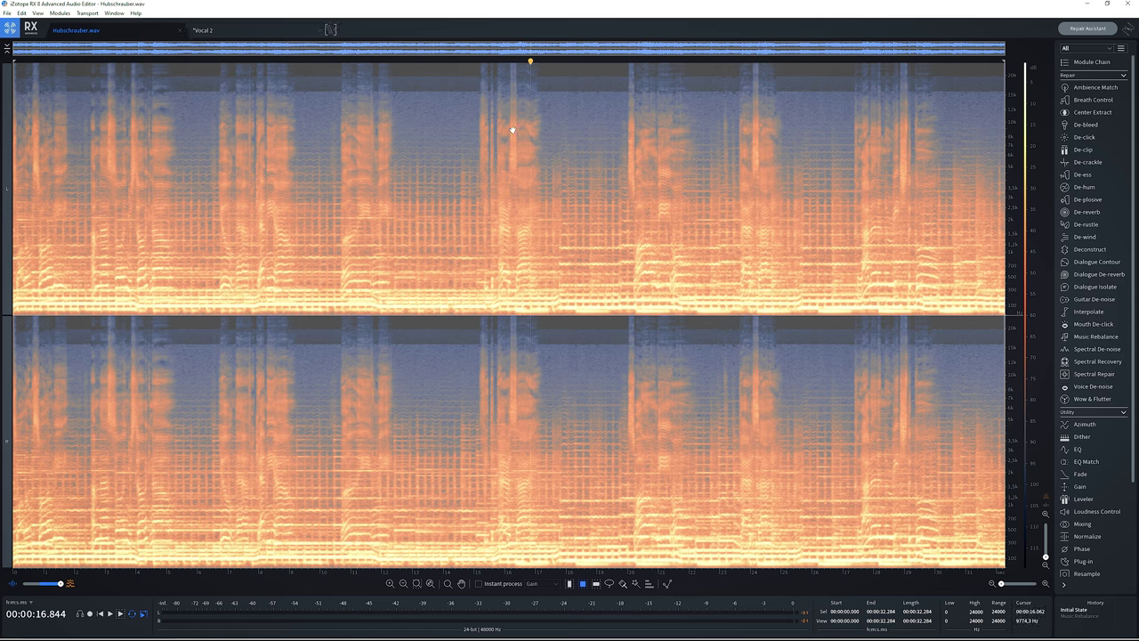
{"action": "left_click", "coordinate": [597, 132]}
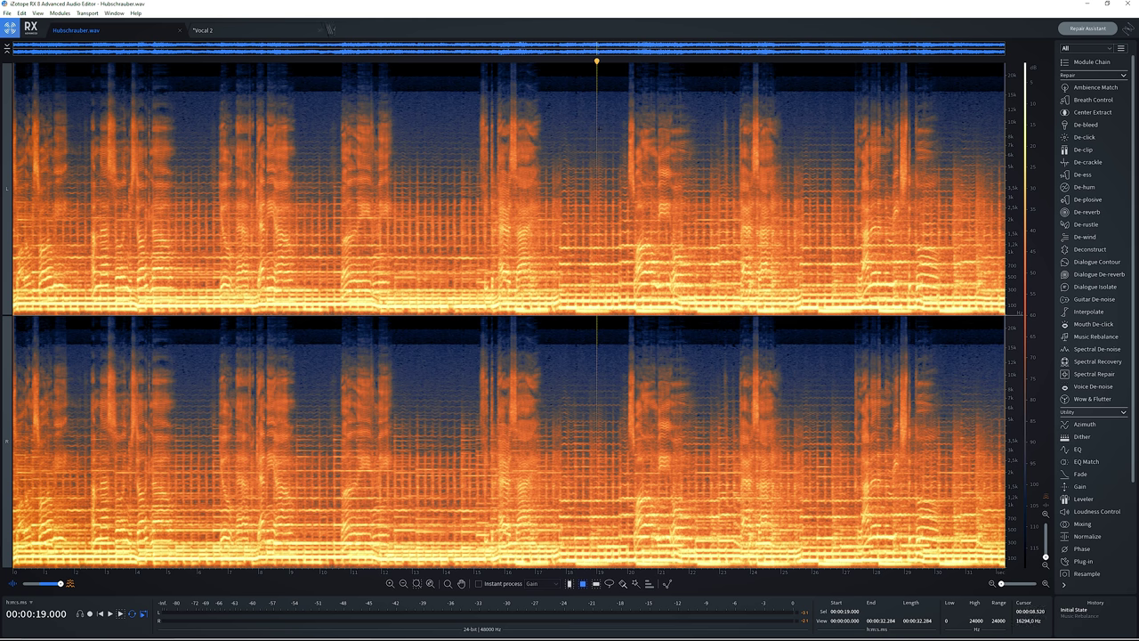
{"action": "left_click", "coordinate": [234, 32]}
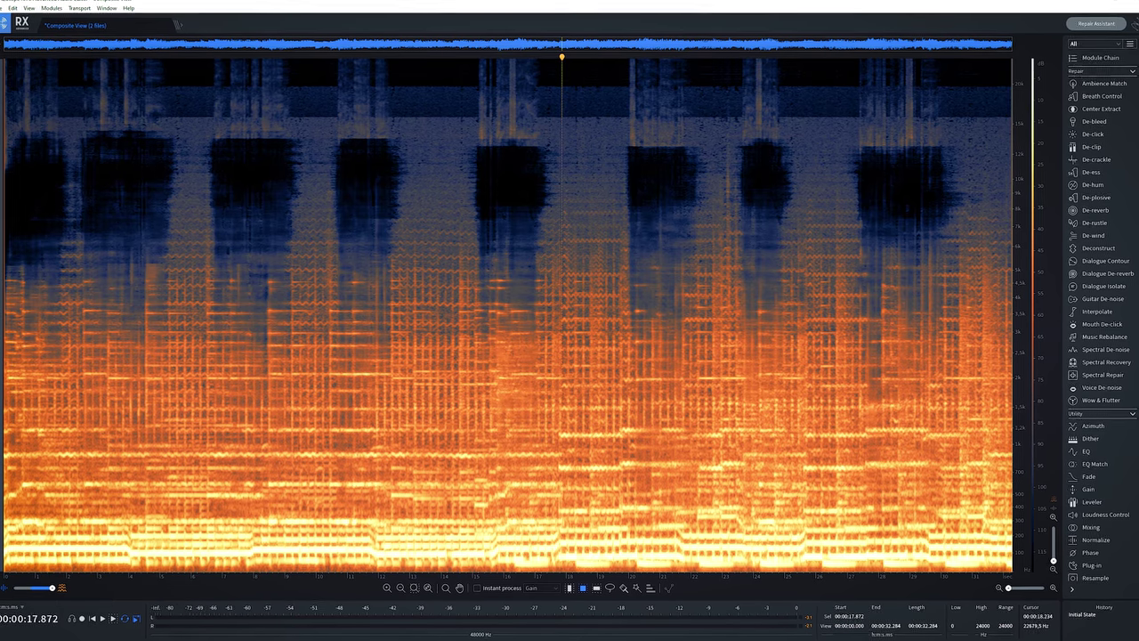
{"action": "key", "text": "space"}
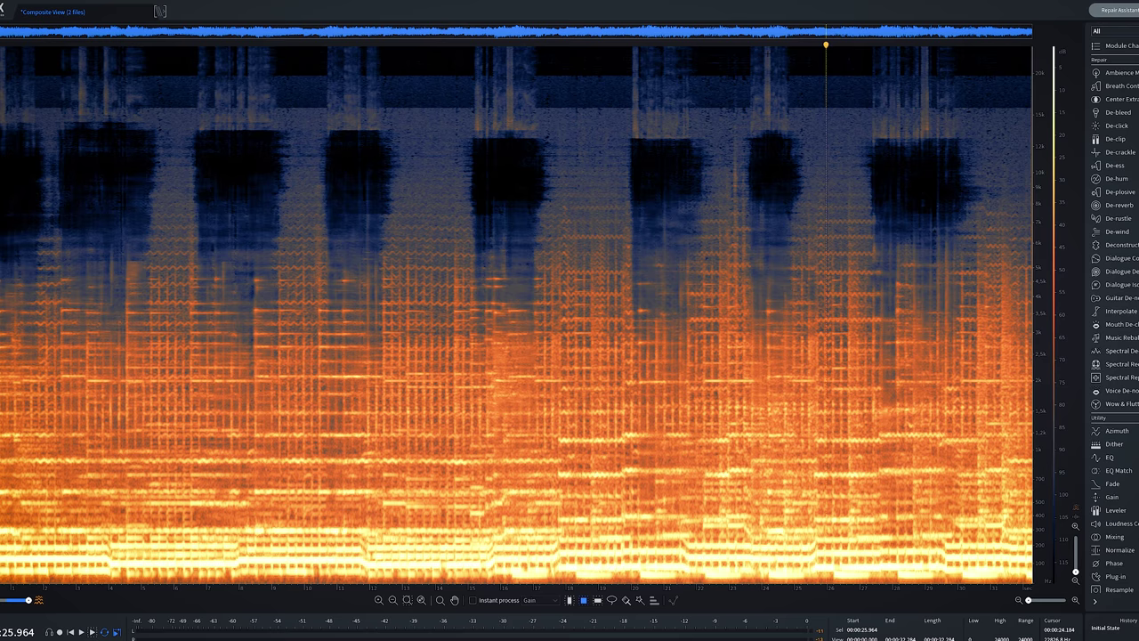
{"action": "left_click", "coordinate": [158, 10]}
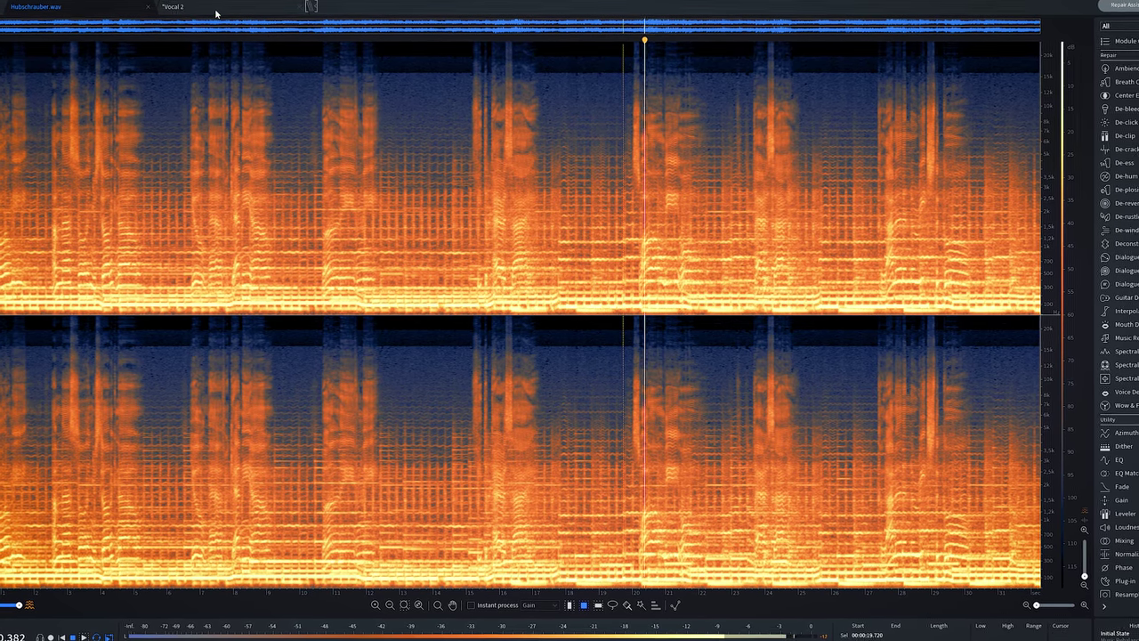
Step: Export the phase-inverted Vocal 2 from the File menu as a WAV
{"action": "left_click", "coordinate": [278, 9]}
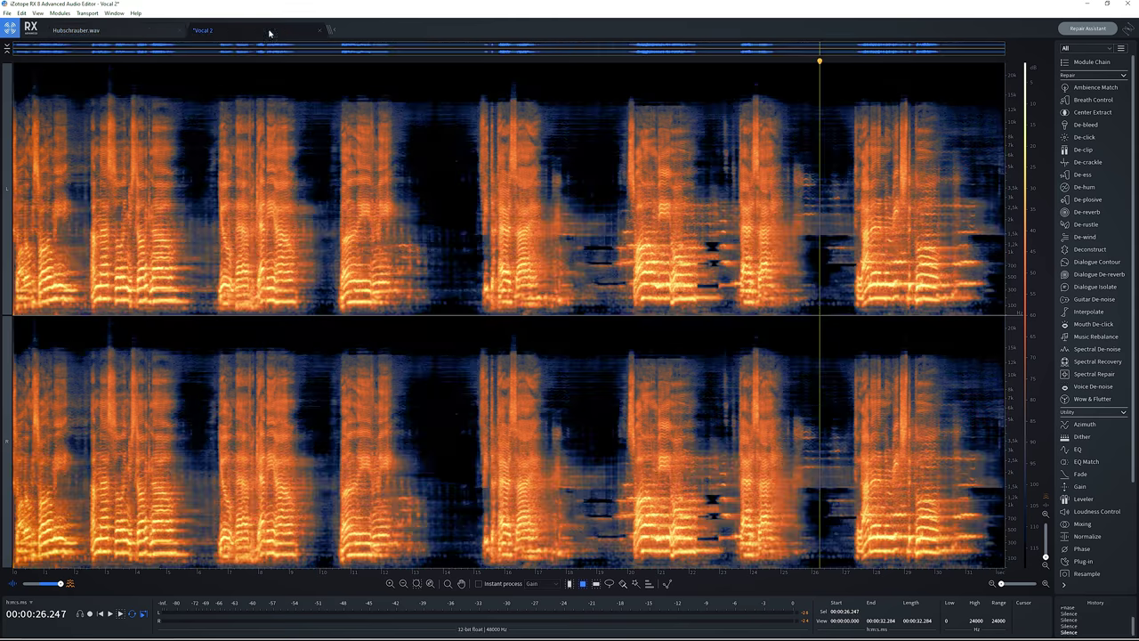
{"action": "left_click", "coordinate": [7, 13]}
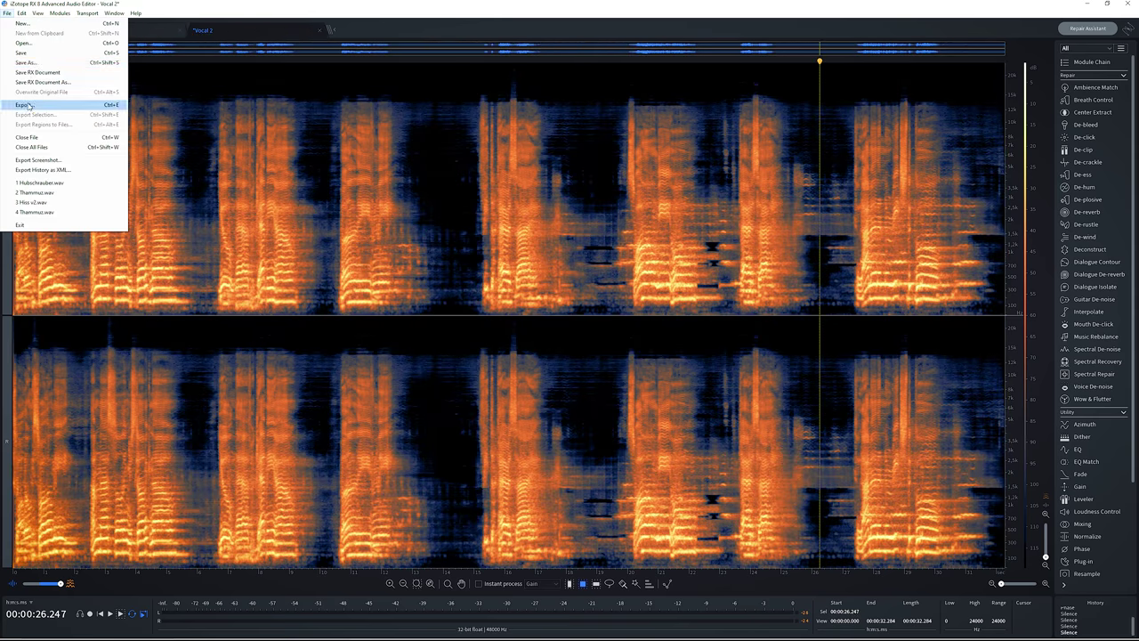
{"action": "left_click", "coordinate": [31, 64]}
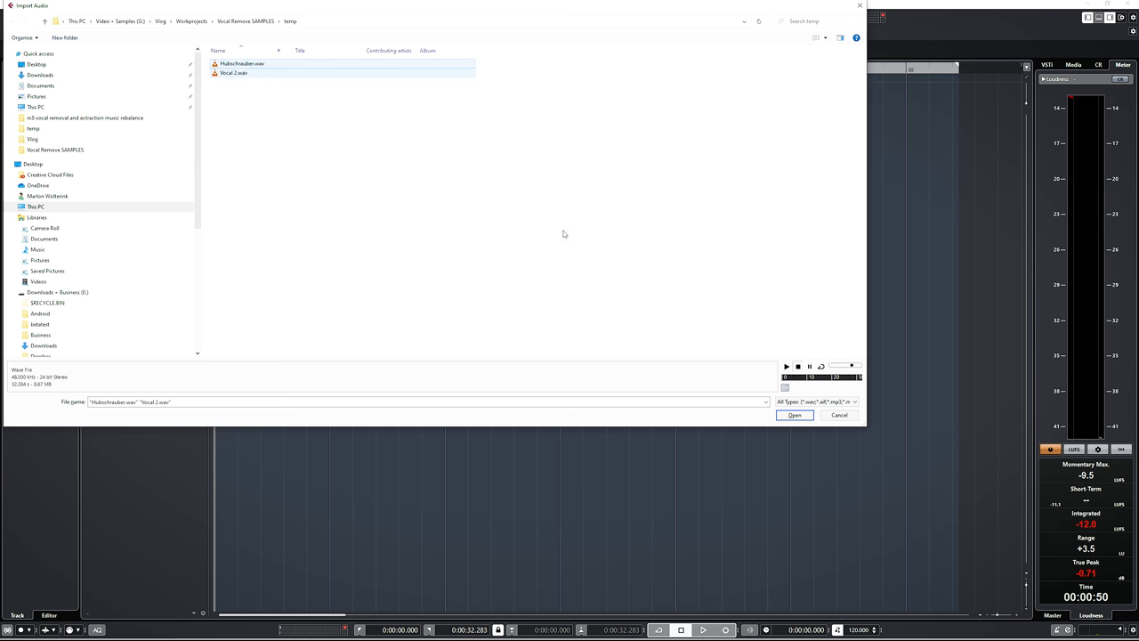
Step: Import both WAVs onto separate tracks, play, and solo Vocal 2 and Hubschrauber in turn
{"action": "left_click", "coordinate": [791, 415]}
{"action": "left_click", "coordinate": [589, 338]}
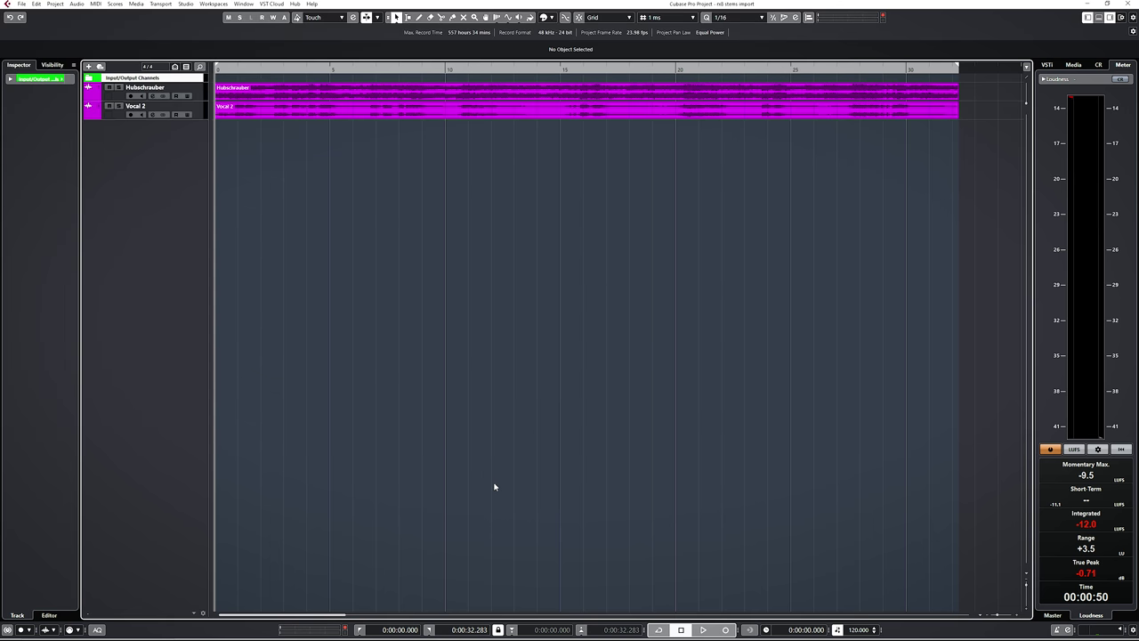
{"action": "key", "text": "space"}
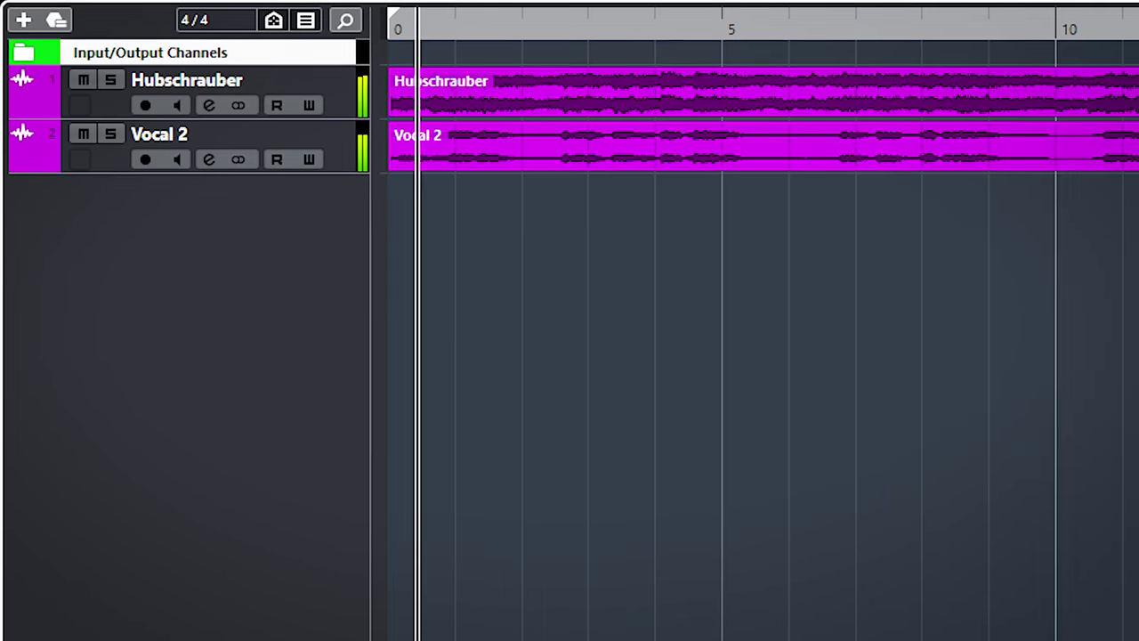
{"action": "left_click", "coordinate": [113, 135]}
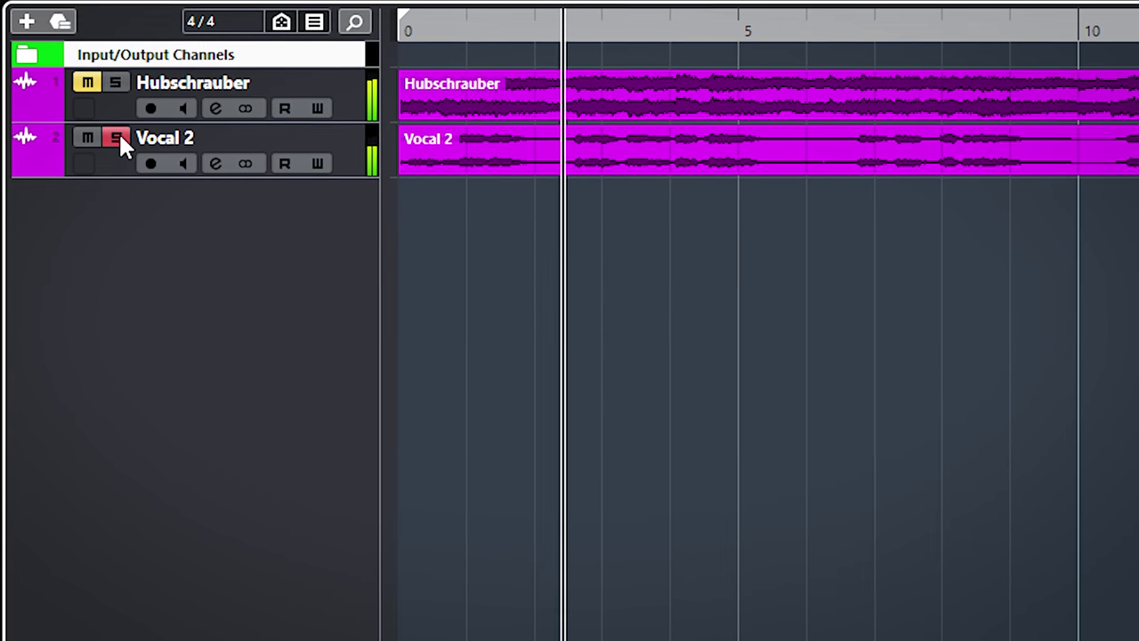
{"action": "left_click", "coordinate": [119, 138]}
{"action": "left_click", "coordinate": [119, 88]}
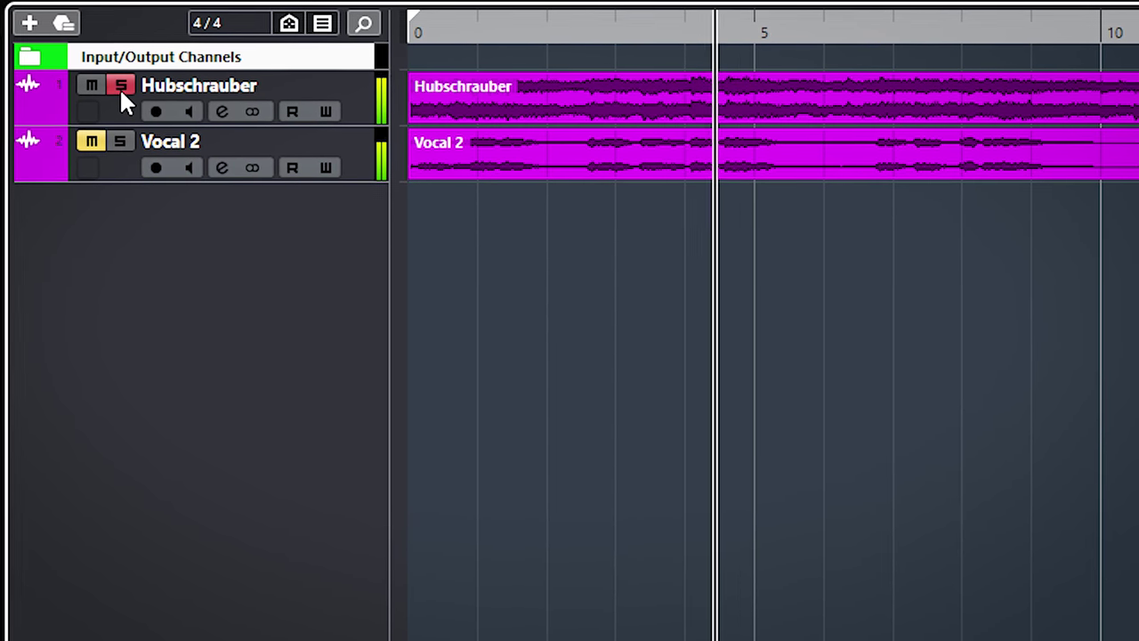
{"action": "left_click", "coordinate": [120, 88]}
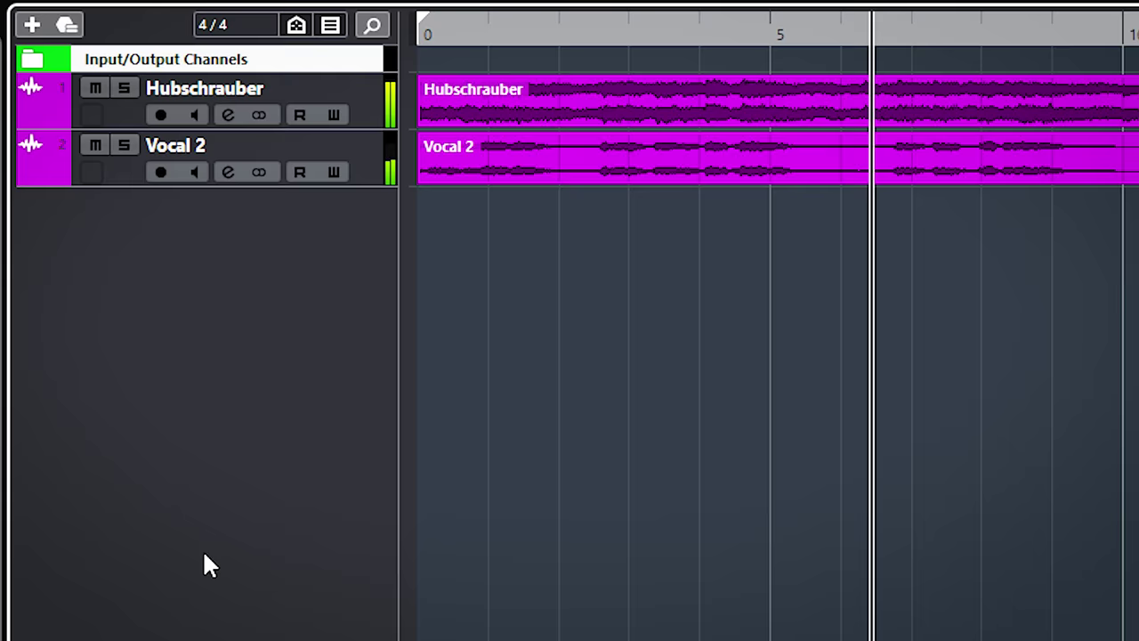